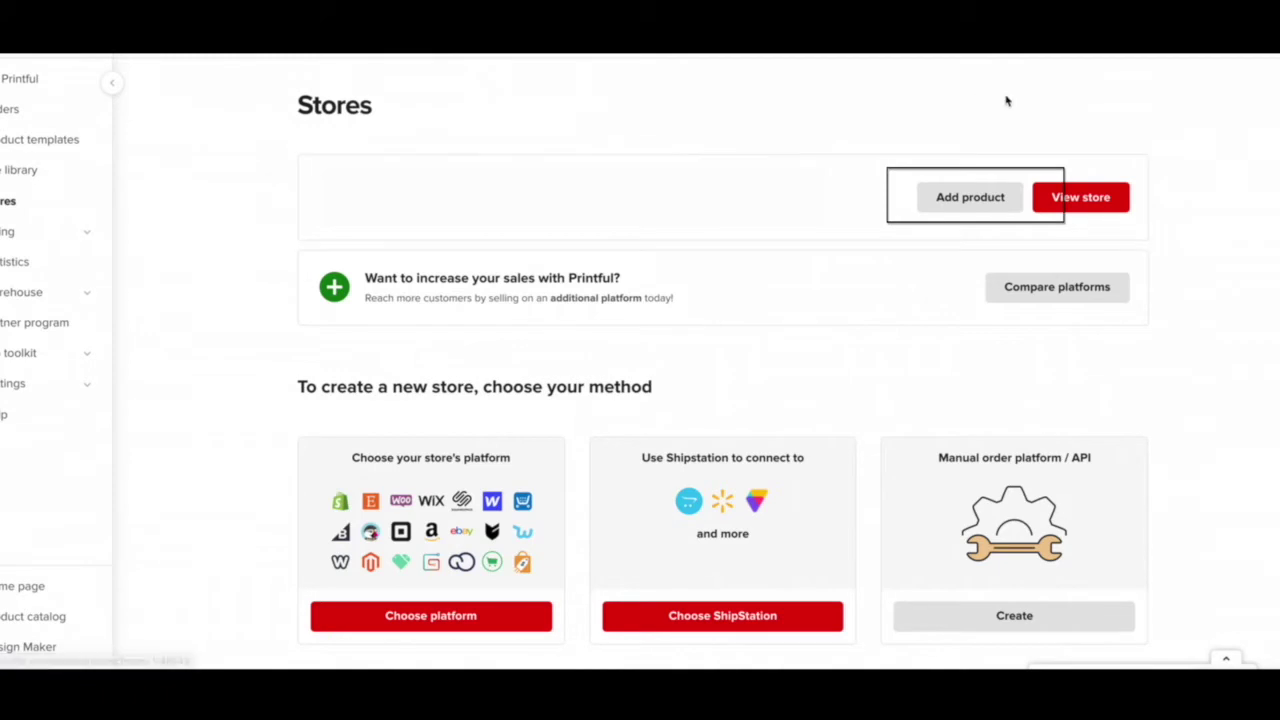
# - Add the White Glossy Mug as a new store product and apply the Heypng.png design file
pyautogui.click(1001, 192)
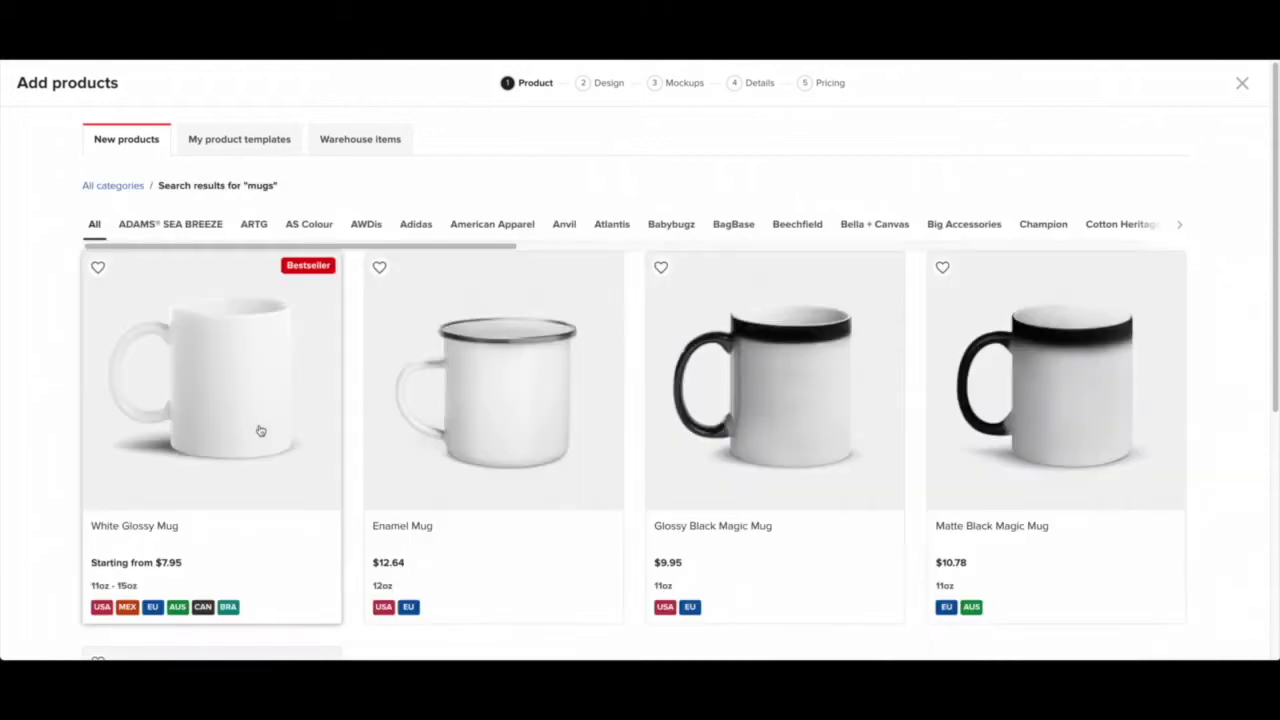
pyautogui.click(182, 537)
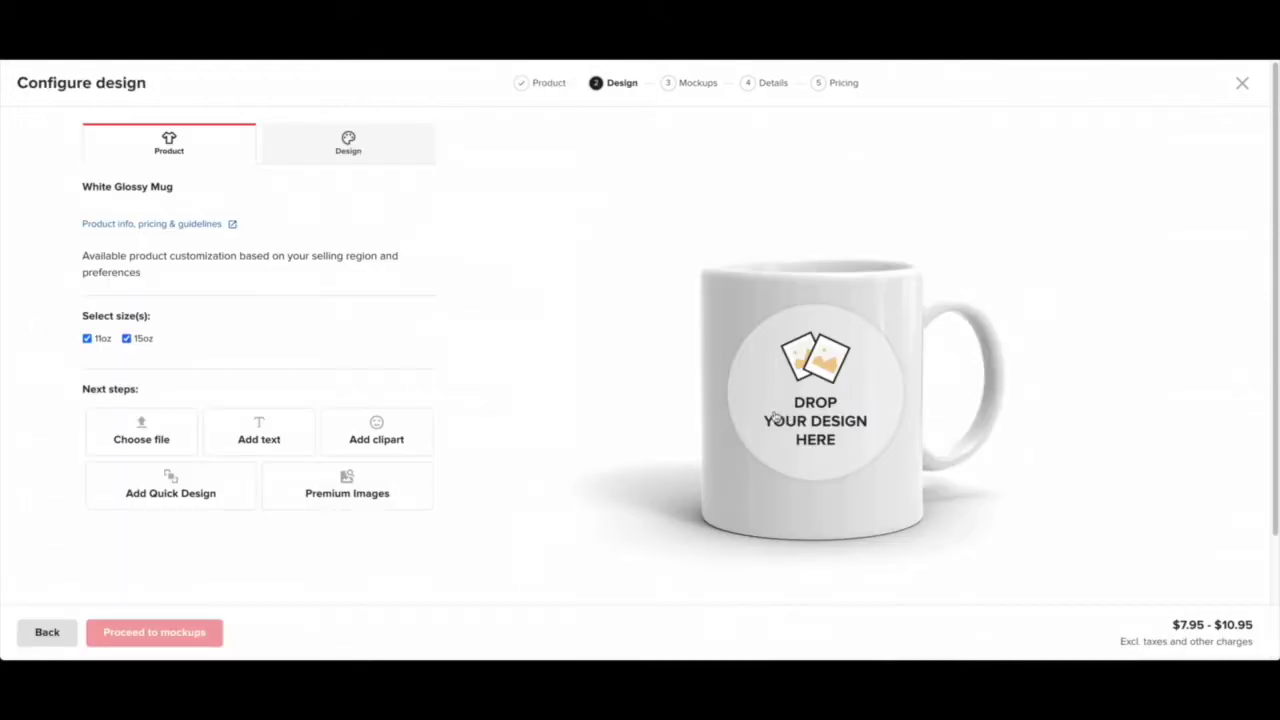
pyautogui.click(835, 400)
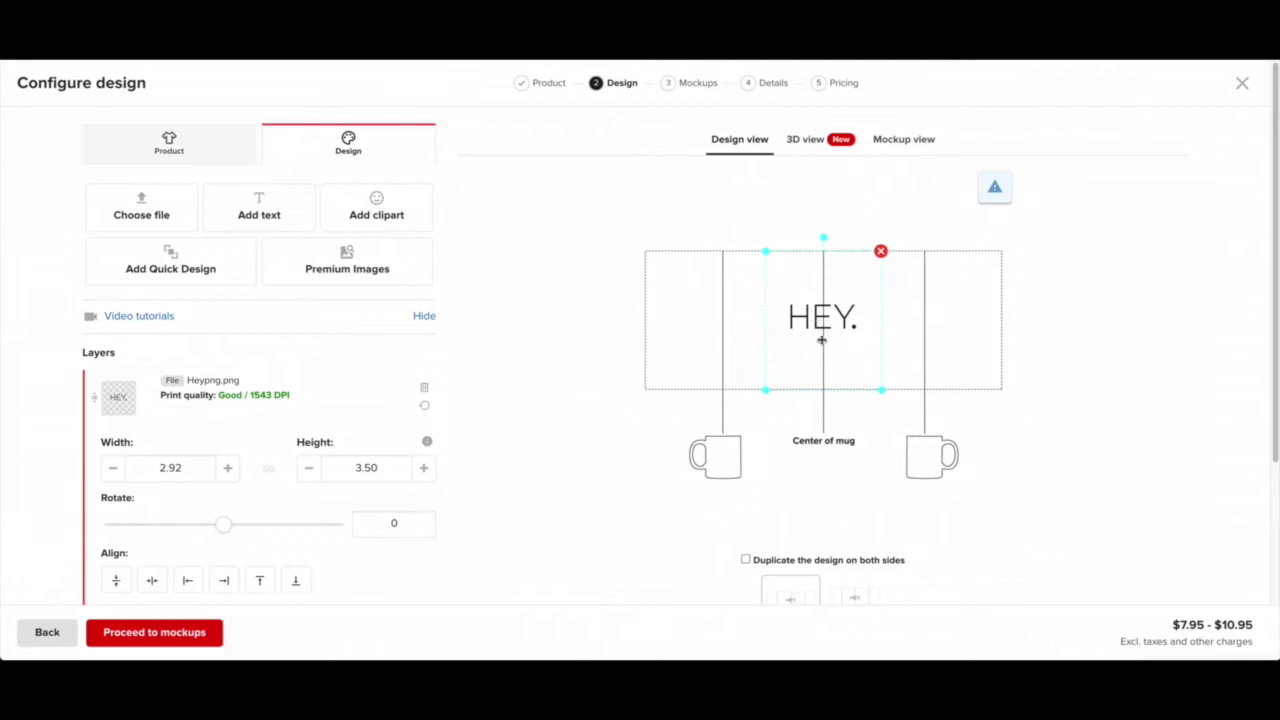
# - Move the HEY. design onto the guide for the mug with its handle on the right, and check it in the 3D view
pyautogui.moveTo(776, 292); pyautogui.dragTo(845, 321)
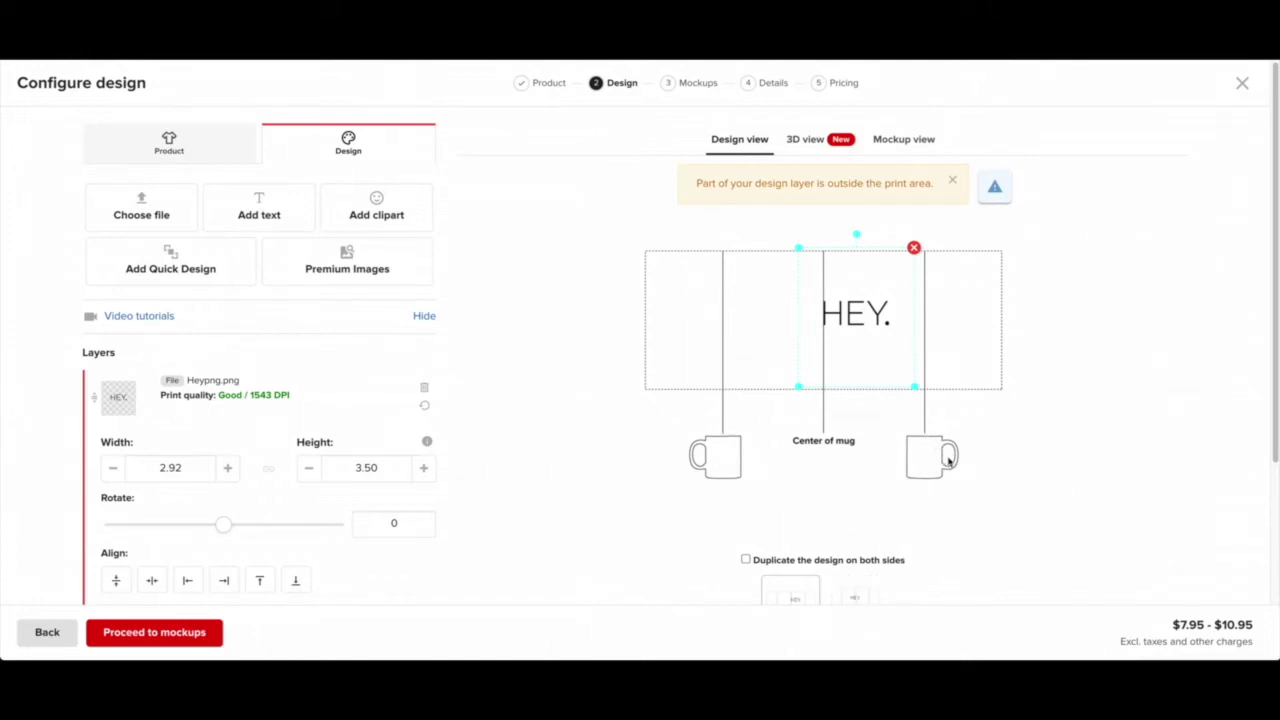
pyautogui.moveTo(865, 361); pyautogui.dragTo(935, 365)
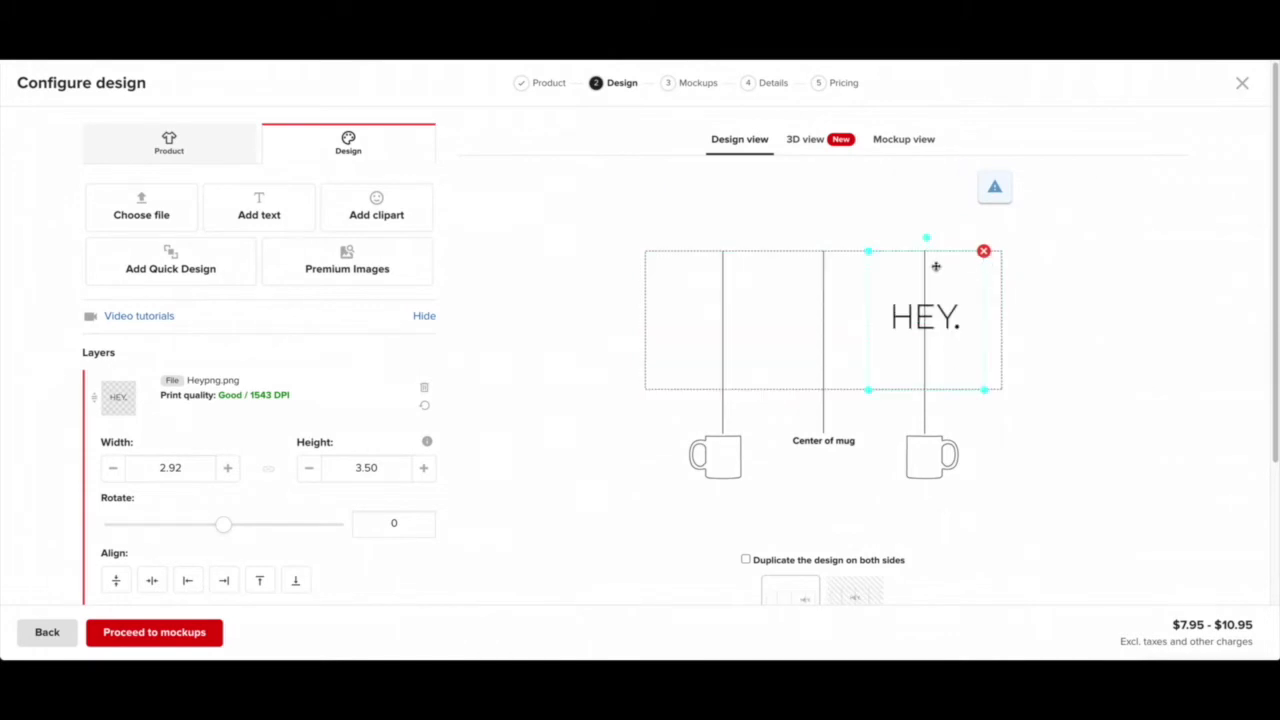
pyautogui.moveTo(922, 313); pyautogui.dragTo(930, 320)
pyautogui.click(806, 151)
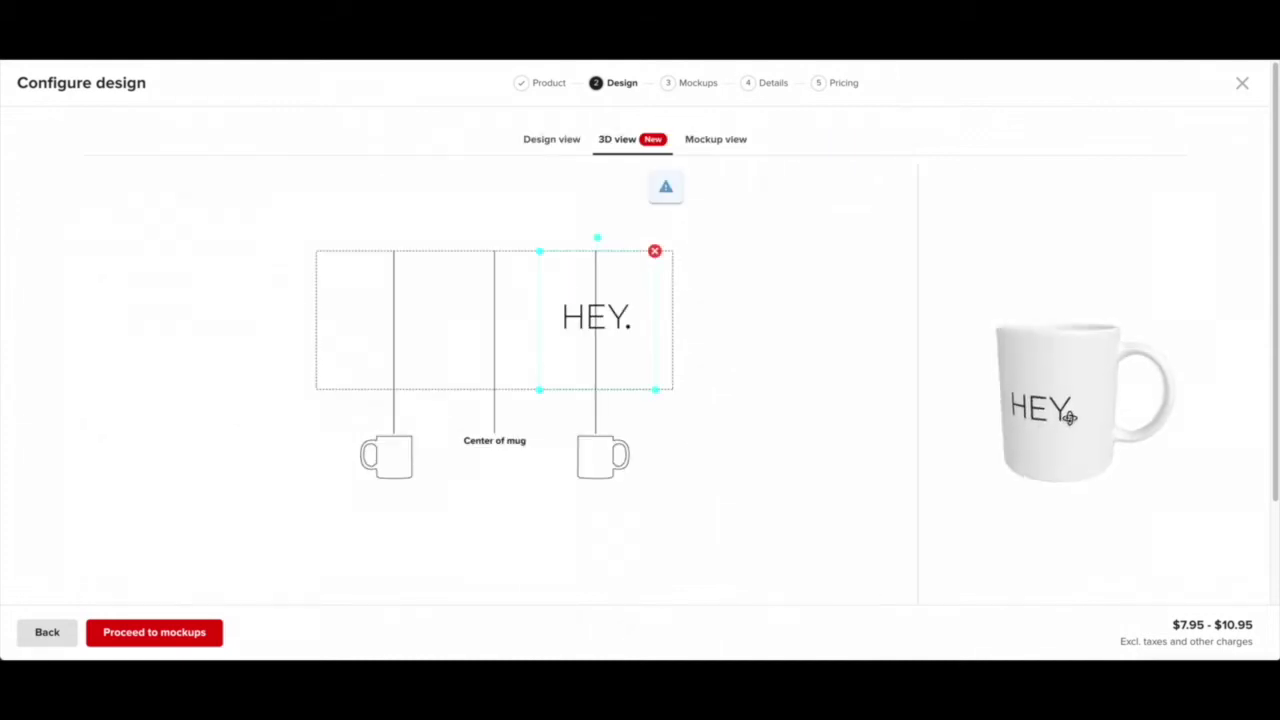
pyautogui.moveTo(1057, 467); pyautogui.dragTo(1054, 464)
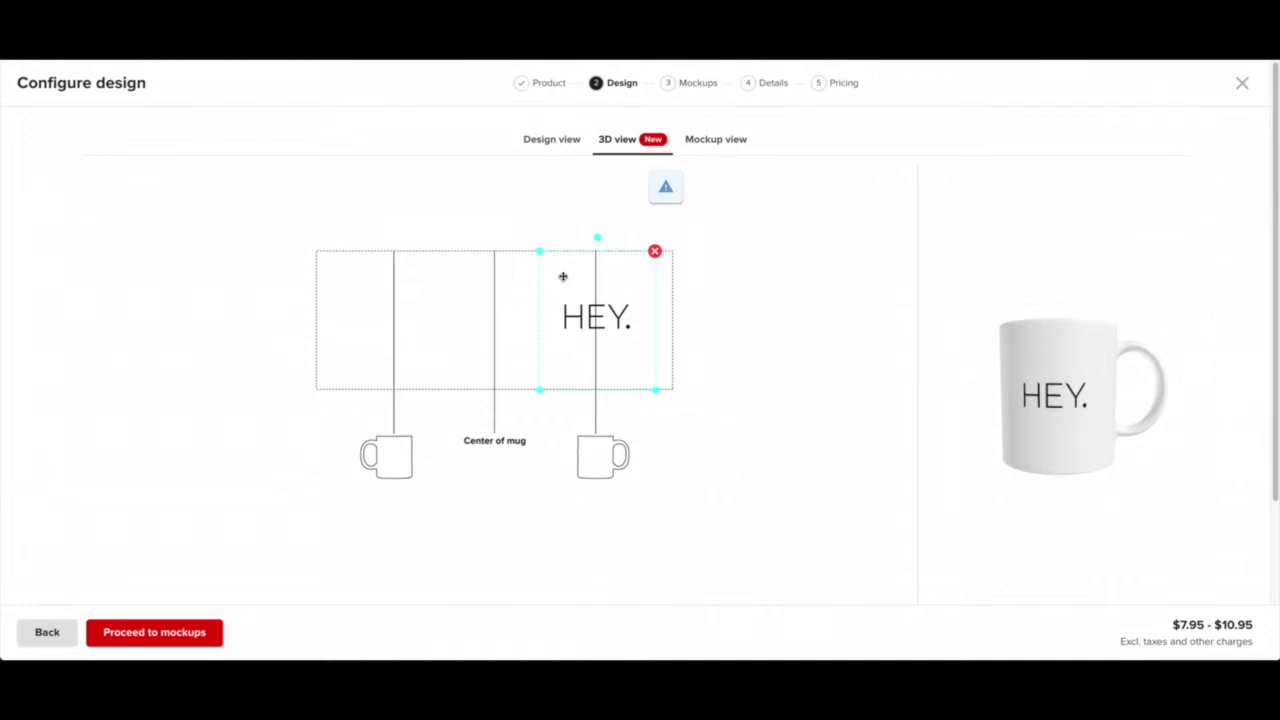
# - Shrink the HEY. design to 2.53 × 3.04, keep it centred on the guide, and proceed to the mockups
pyautogui.moveTo(539, 252); pyautogui.dragTo(548, 253)
pyautogui.moveTo(620, 331); pyautogui.dragTo(618, 361)
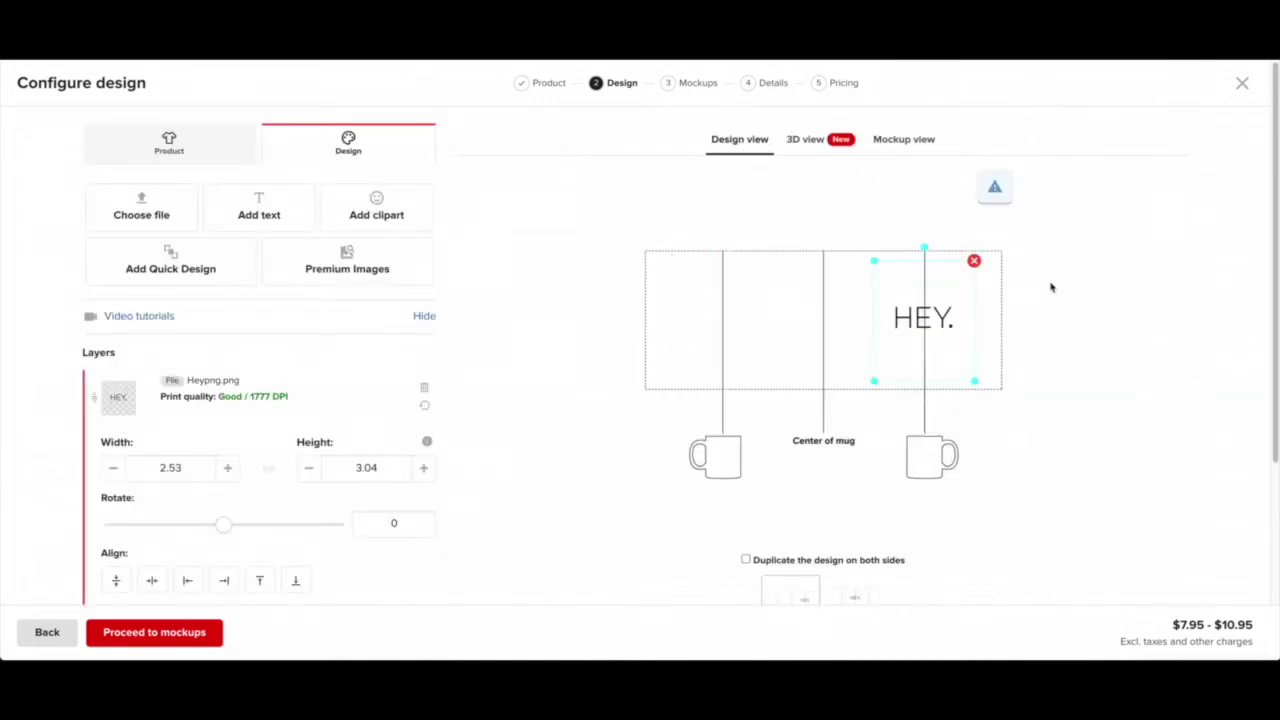
pyautogui.scroll(-1, 634, 300)
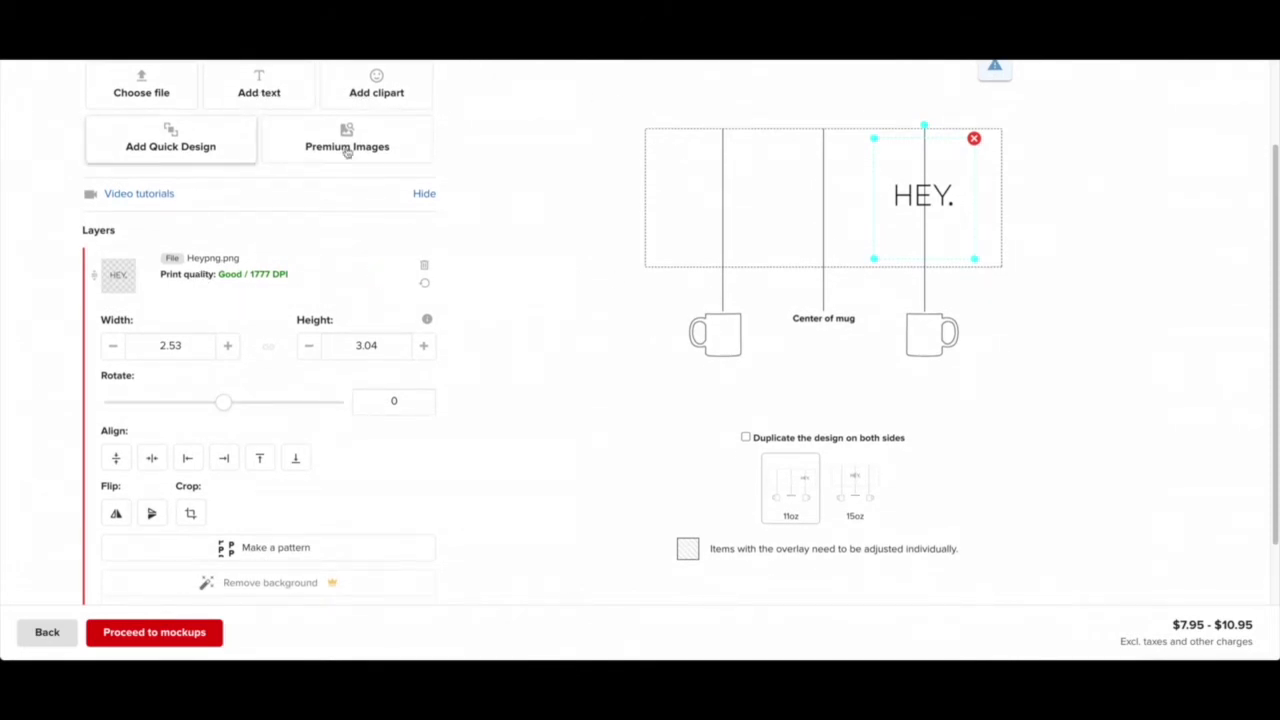
pyautogui.scroll(-1, 520, 262)
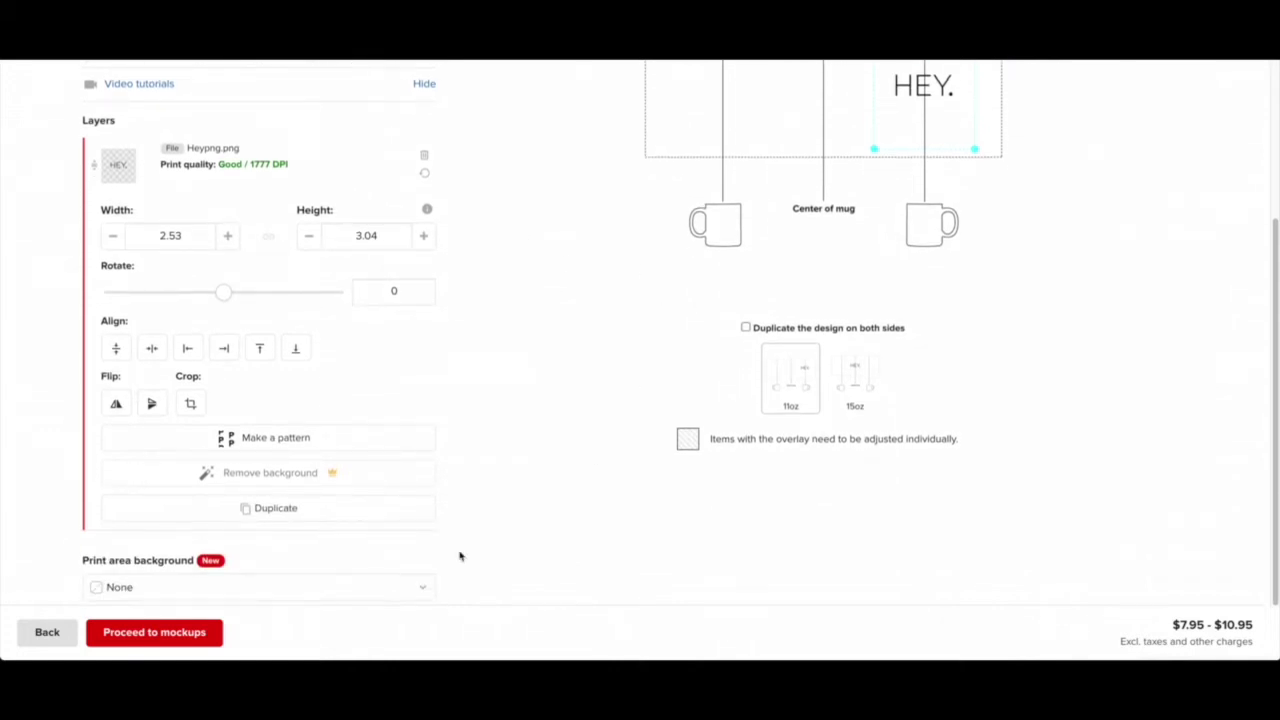
pyautogui.click(154, 632)
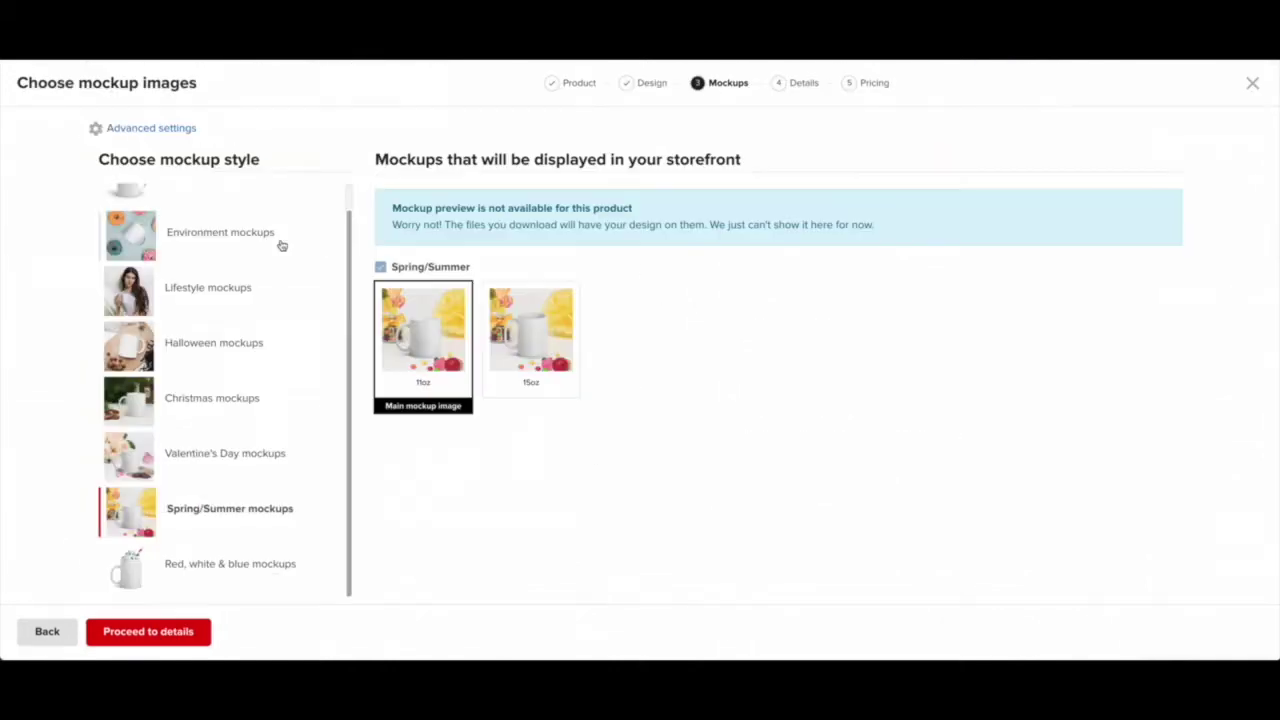
# - Choose the Christmas mockups with the 11oz mug as main mockup image, and proceed to the product details
pyautogui.scroll(1, 281, 245)
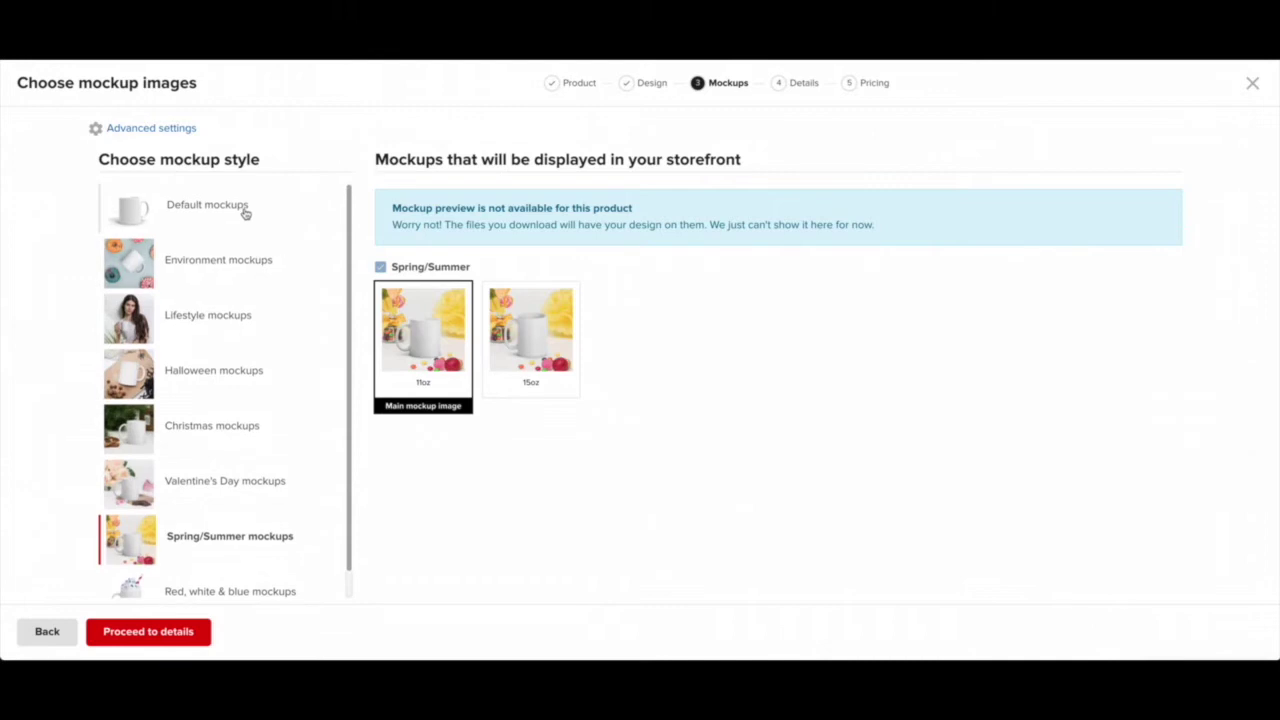
pyautogui.click(243, 207)
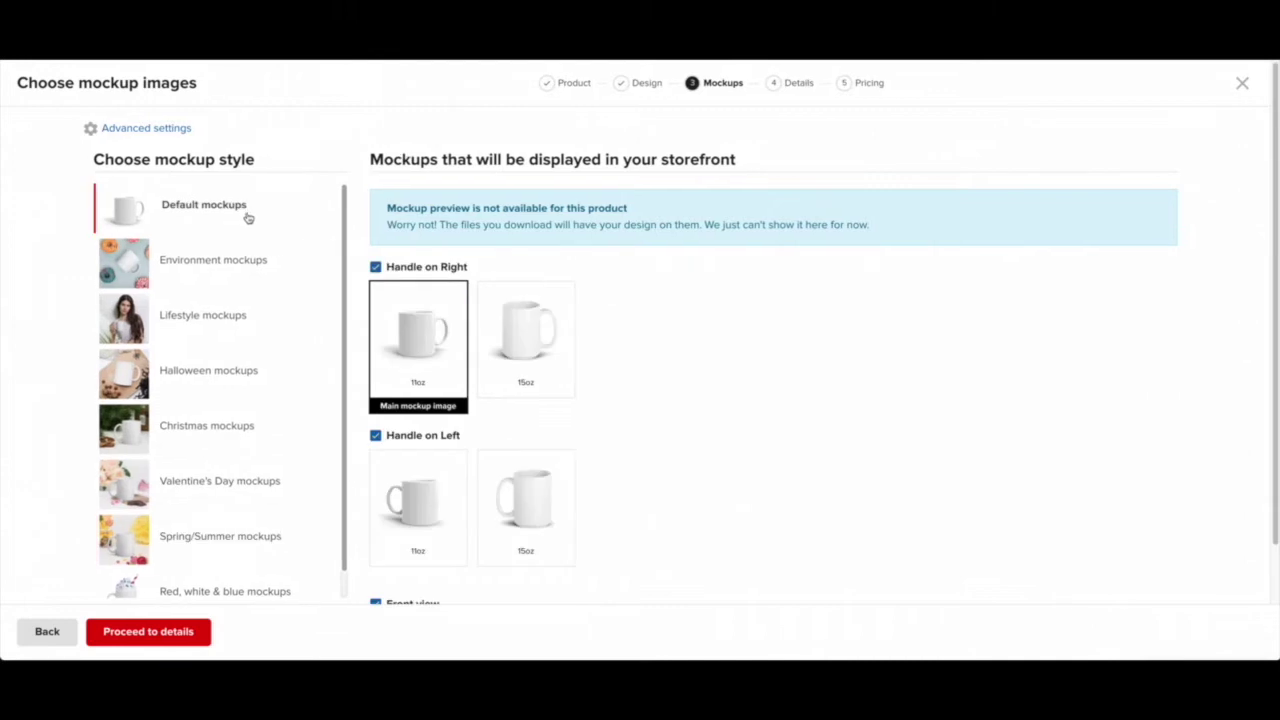
pyautogui.click(228, 268)
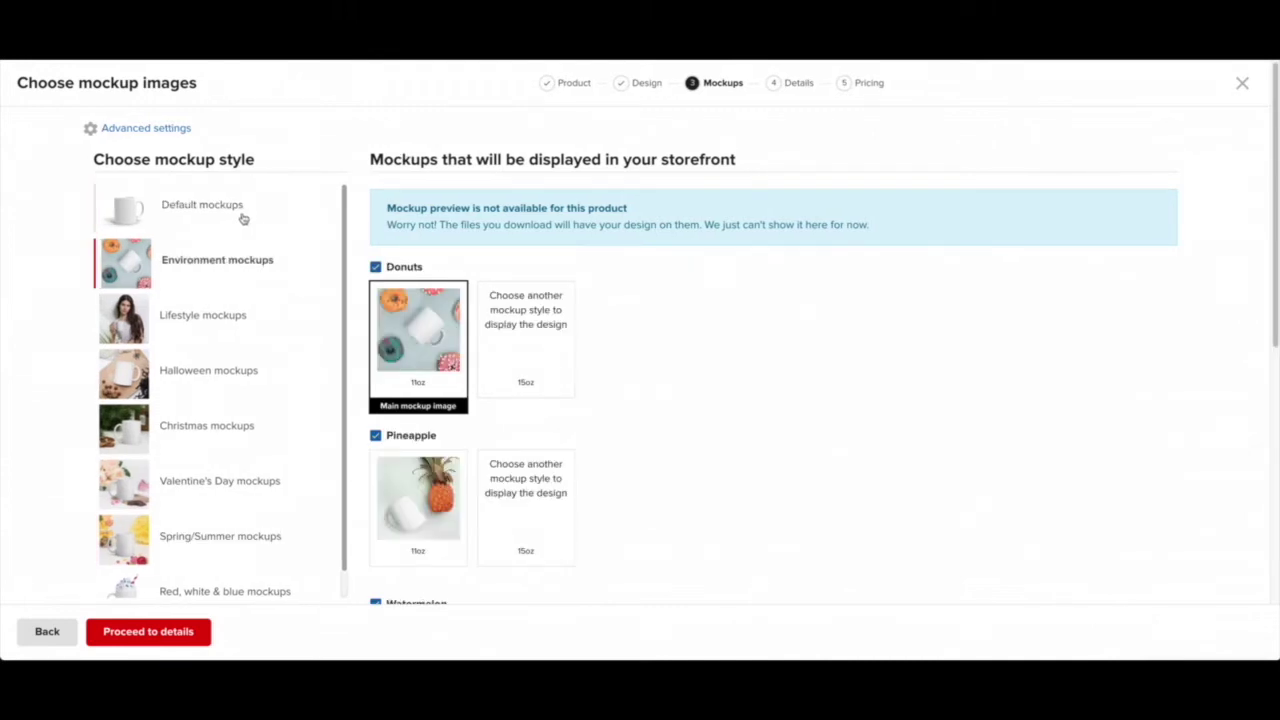
pyautogui.click(243, 340)
pyautogui.click(234, 390)
pyautogui.click(243, 429)
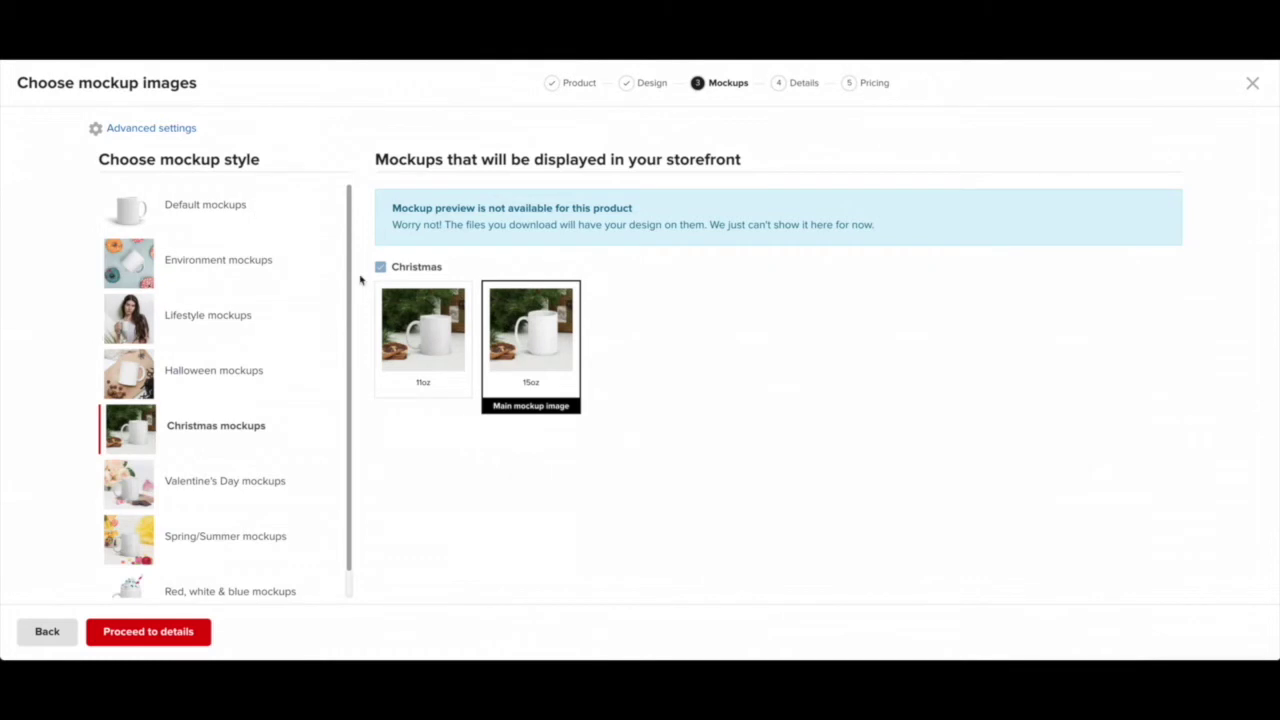
pyautogui.click(436, 358)
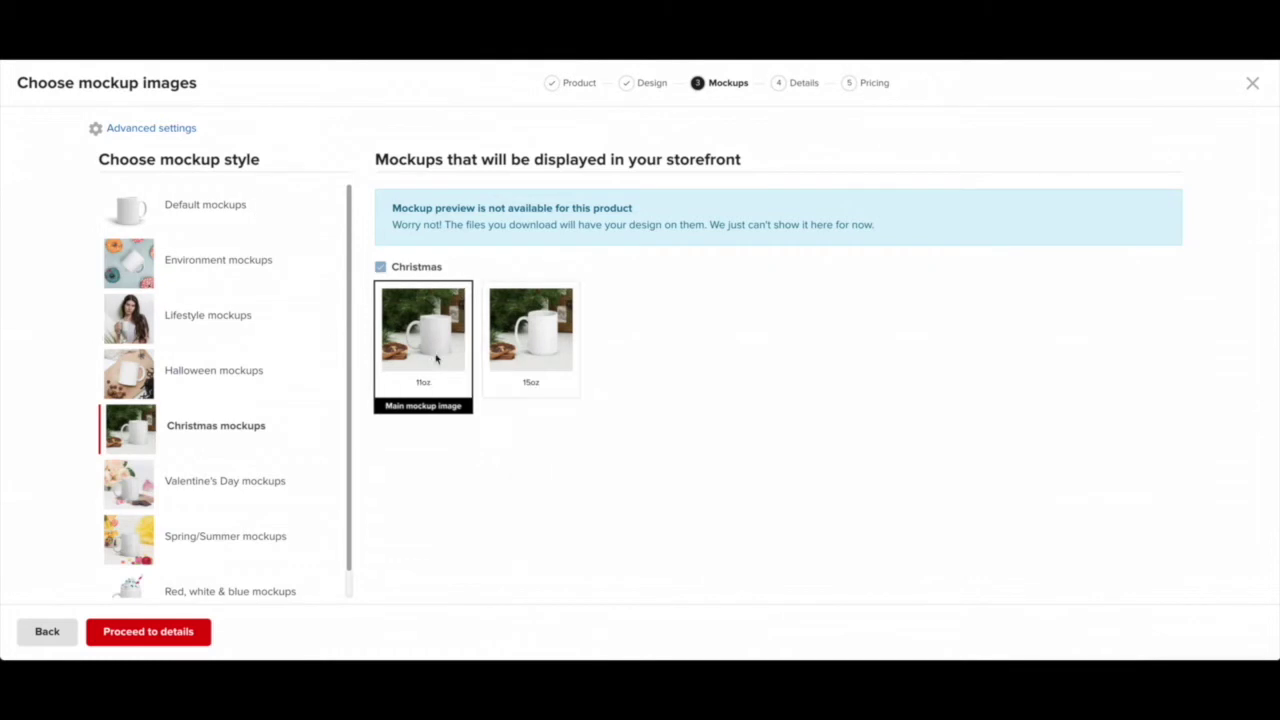
pyautogui.click(174, 636)
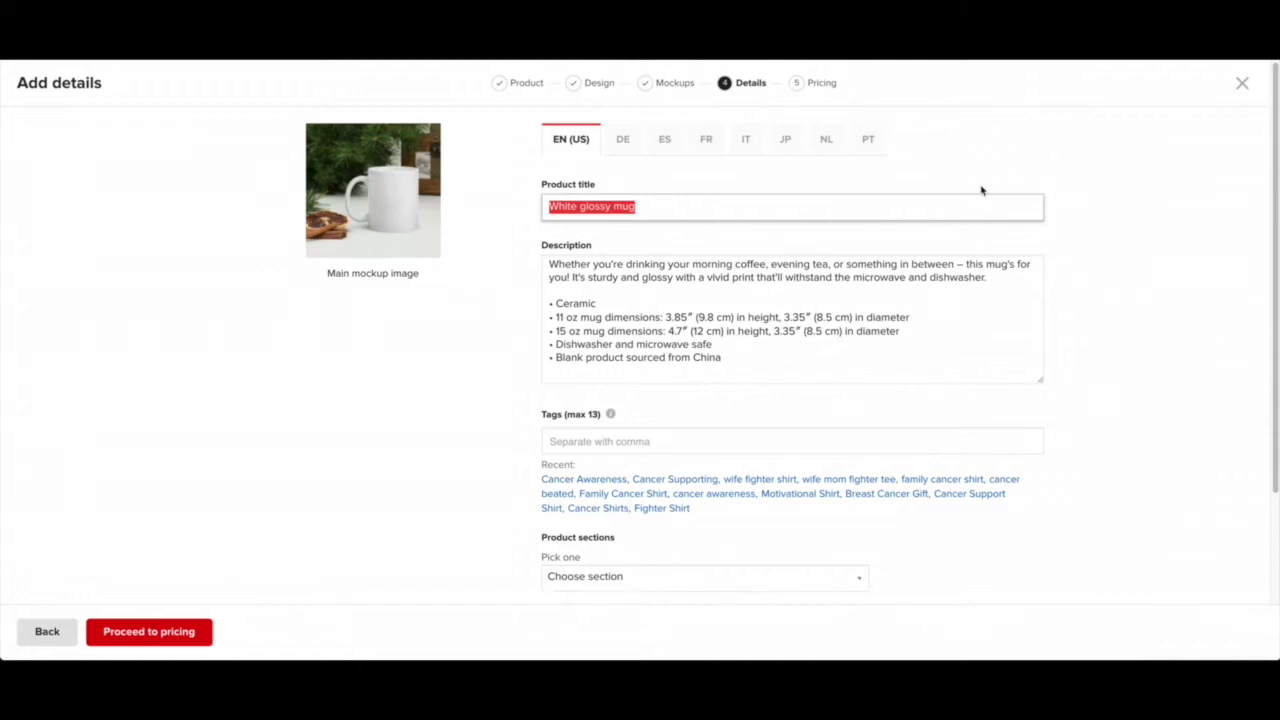
# - Set the product title to "Hey. | Hey Mugs | Greeting Mugs | Greeting People"
pyautogui.write('Hey.')
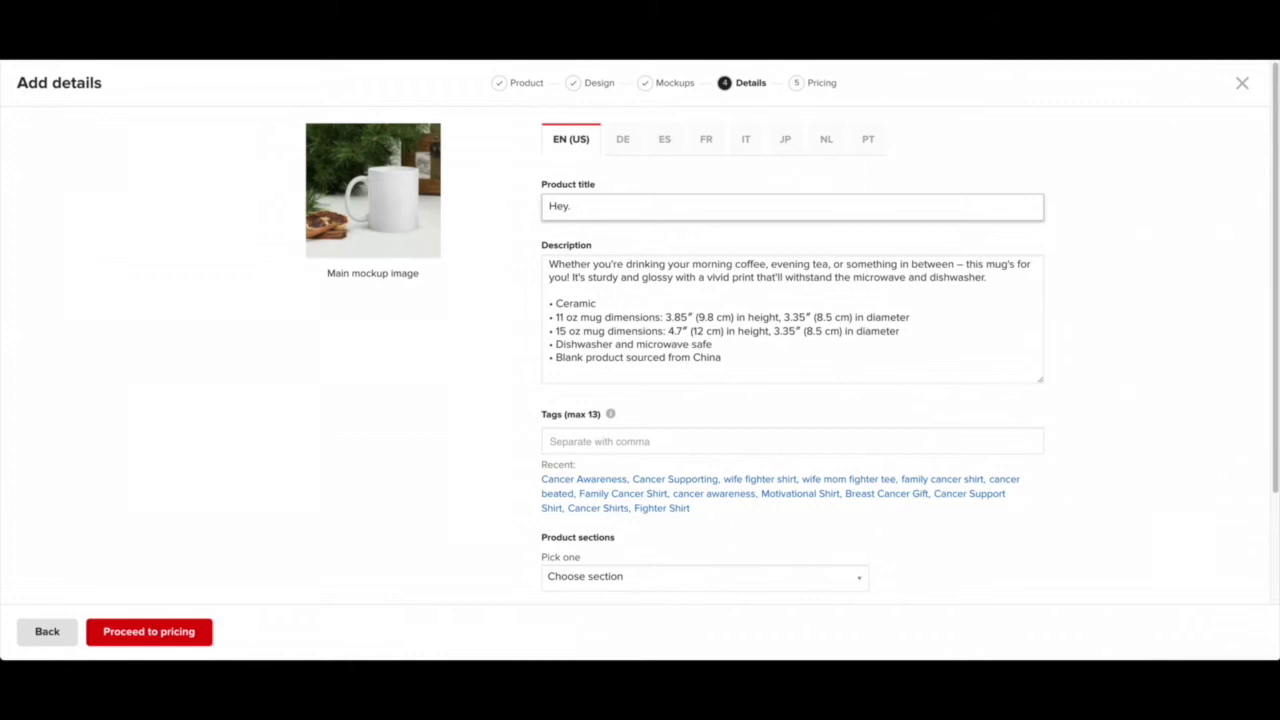
pyautogui.write('| Hey Mugs | Greeting Mugs | Greeting')
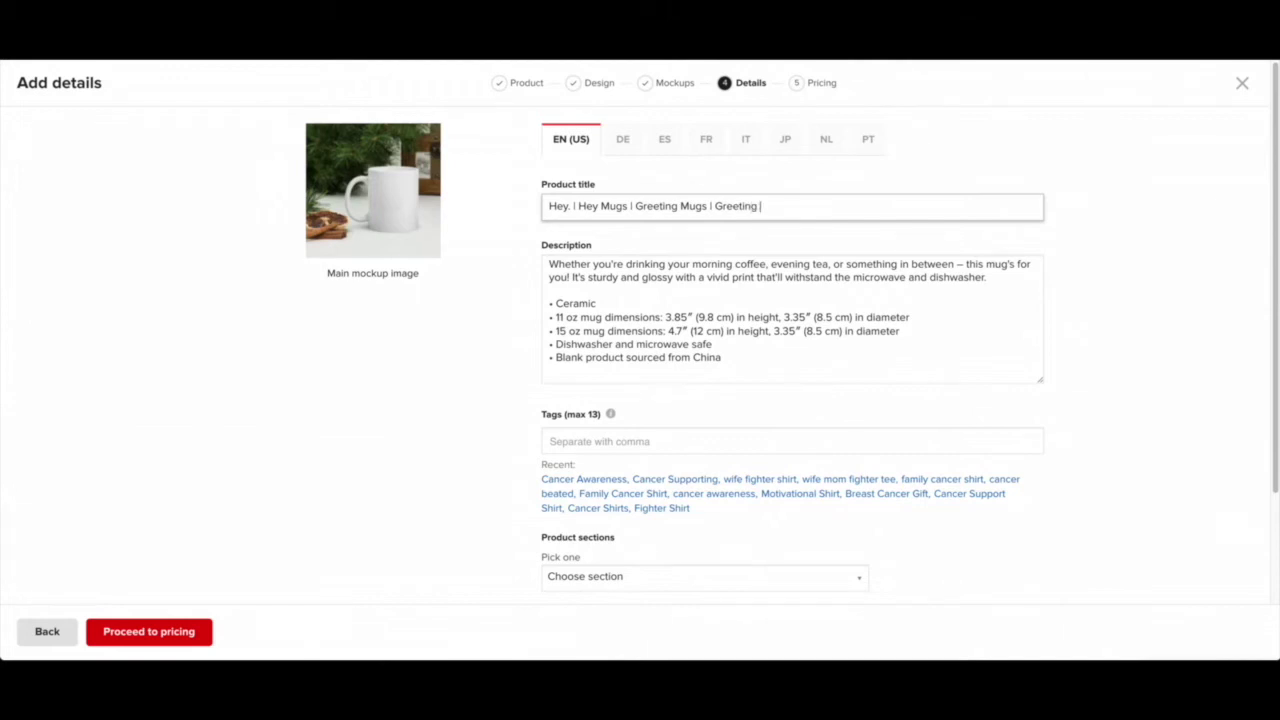
pyautogui.write(' People')
# - Review the description, tags and shipping costs, and proceed to pricing
pyautogui.click(752, 352)
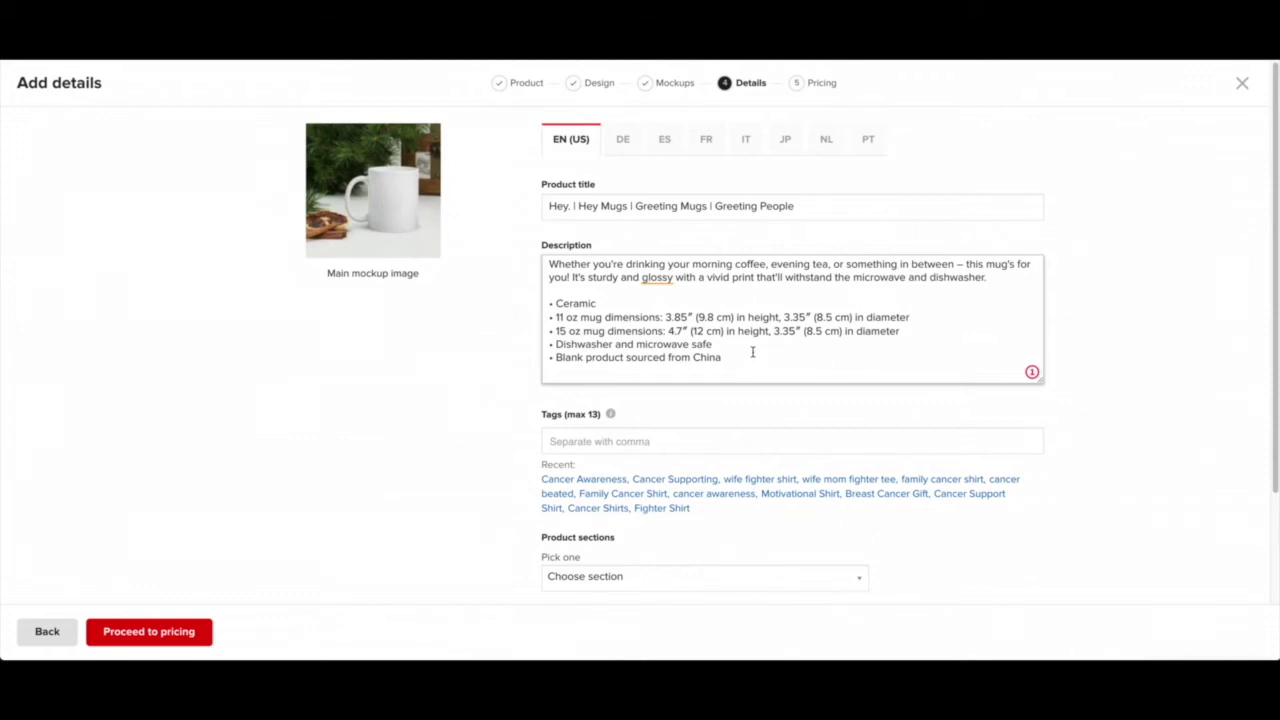
pyautogui.moveTo(746, 354); pyautogui.dragTo(541, 305)
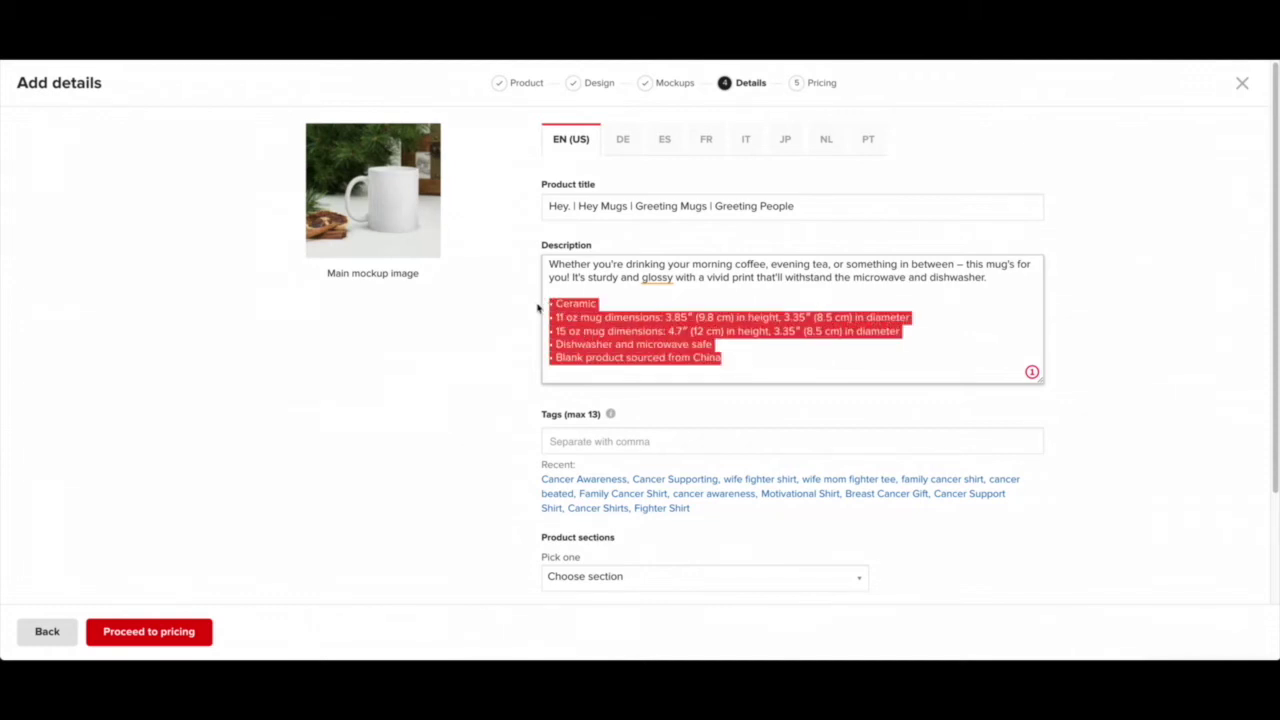
pyautogui.click(690, 331)
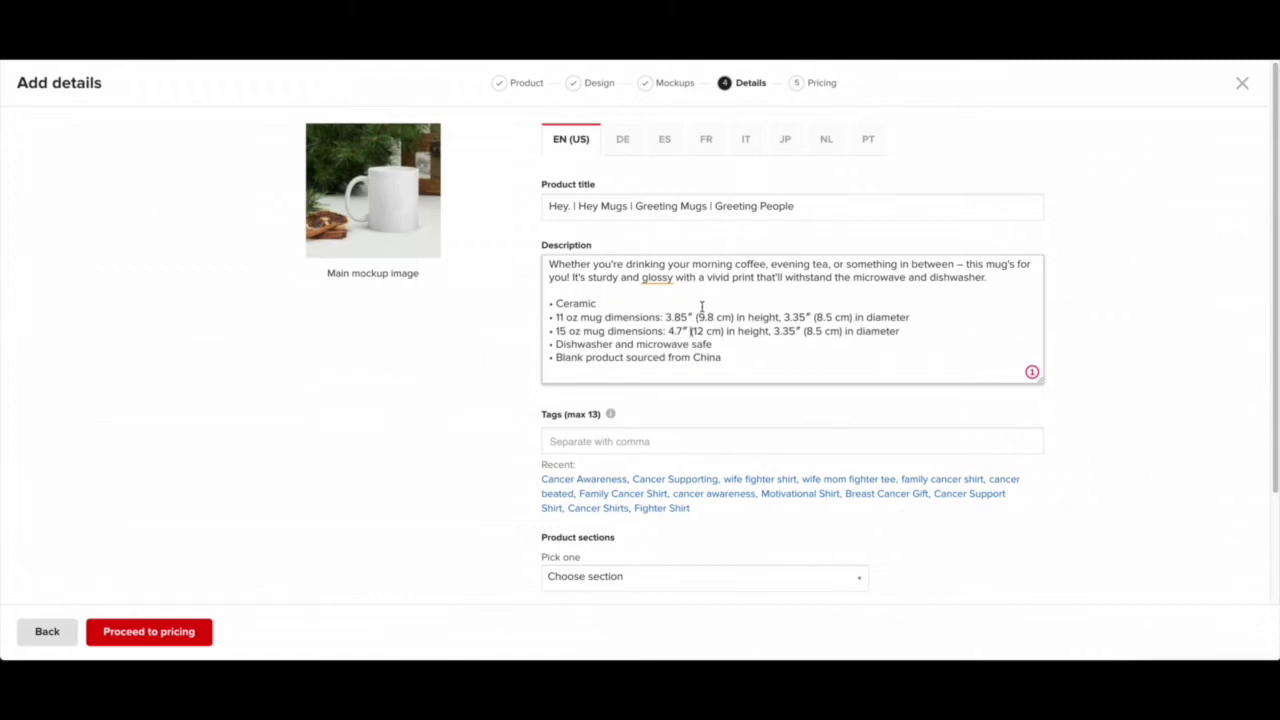
pyautogui.scroll(-1, 956, 345)
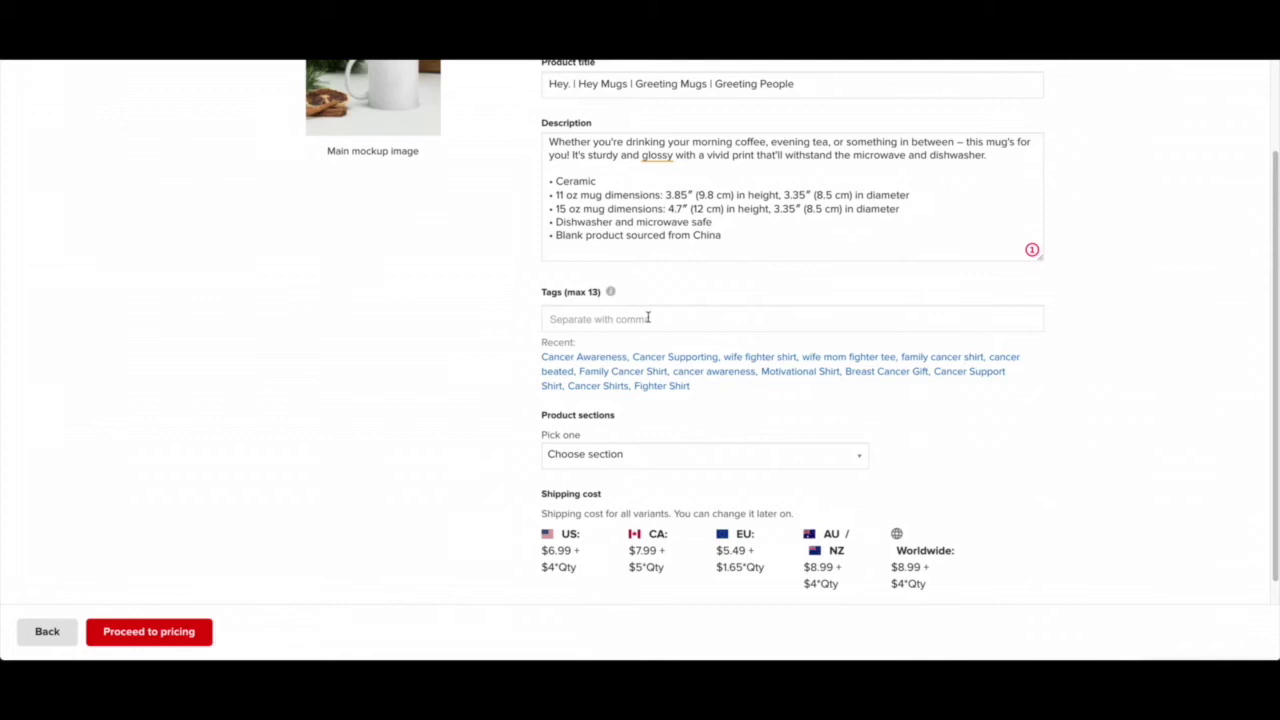
pyautogui.scroll(-1, 911, 329)
pyautogui.scroll(-1, 911, 329)
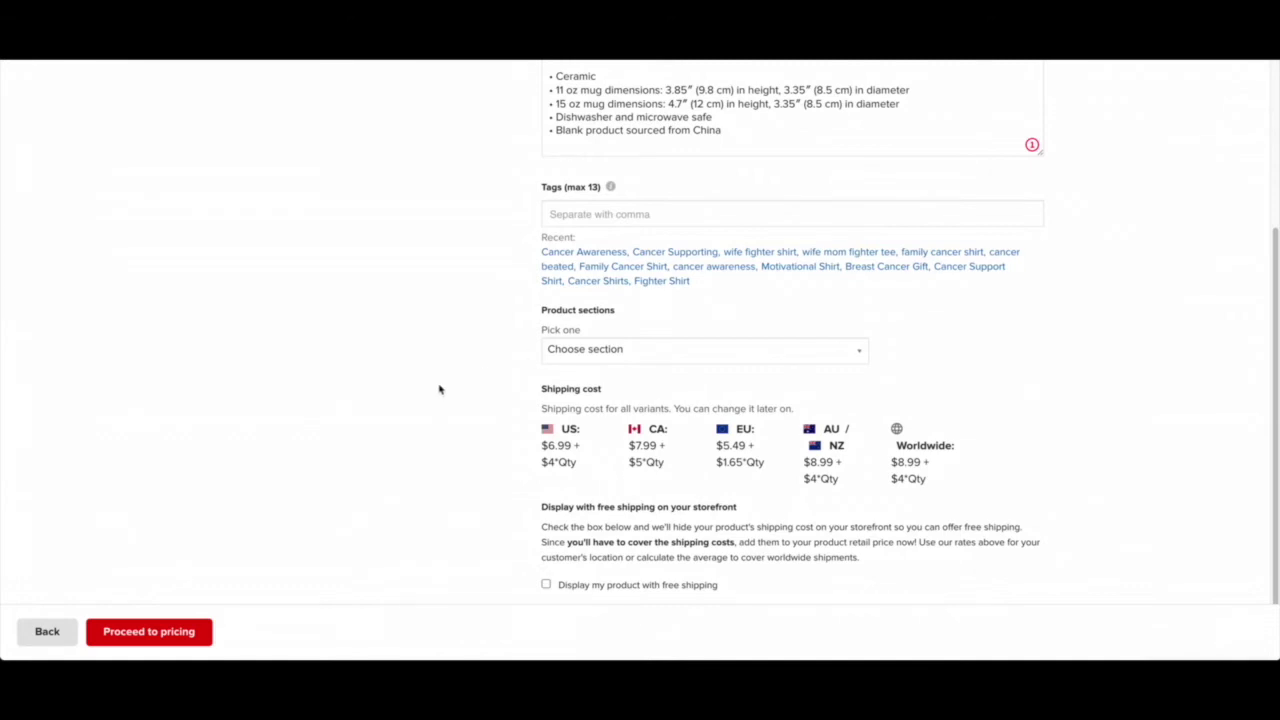
pyautogui.click(149, 631)
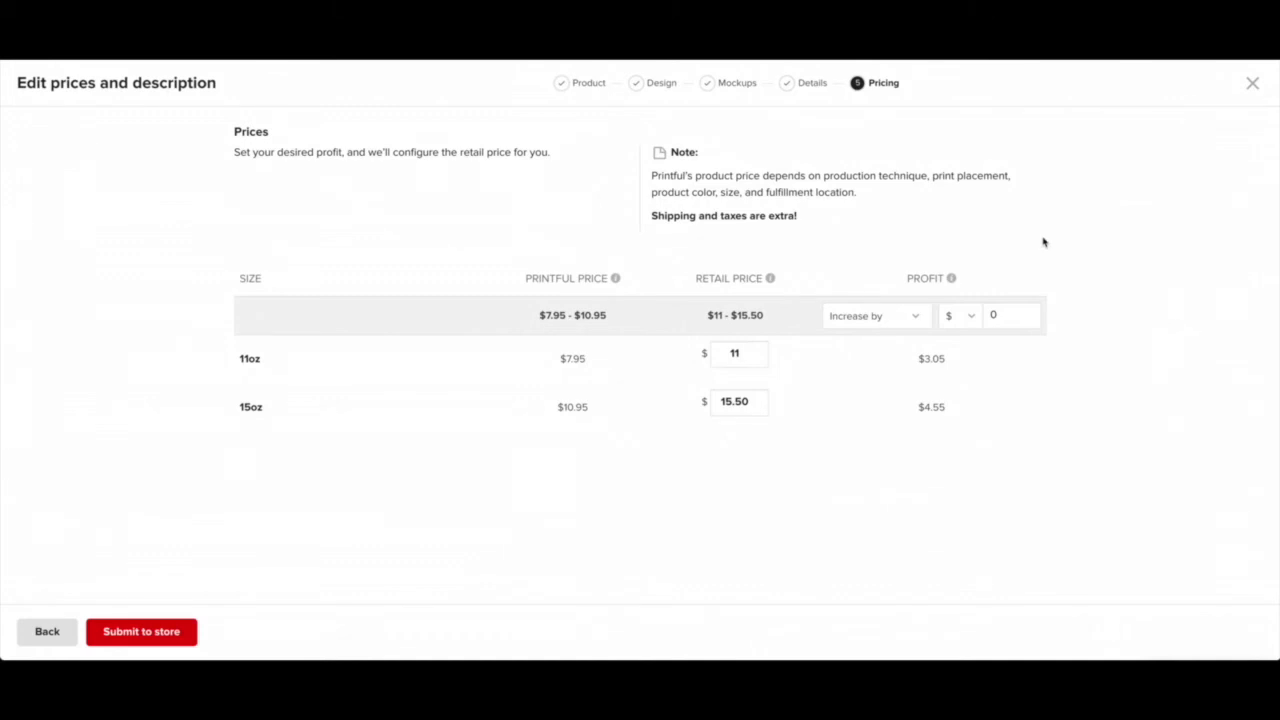
# - Increase the profit on all sizes by a percentage, first 10% and then 20%
pyautogui.click(974, 322)
pyautogui.click(972, 330)
pyautogui.doubleClick(1006, 315)
pyautogui.write('10')
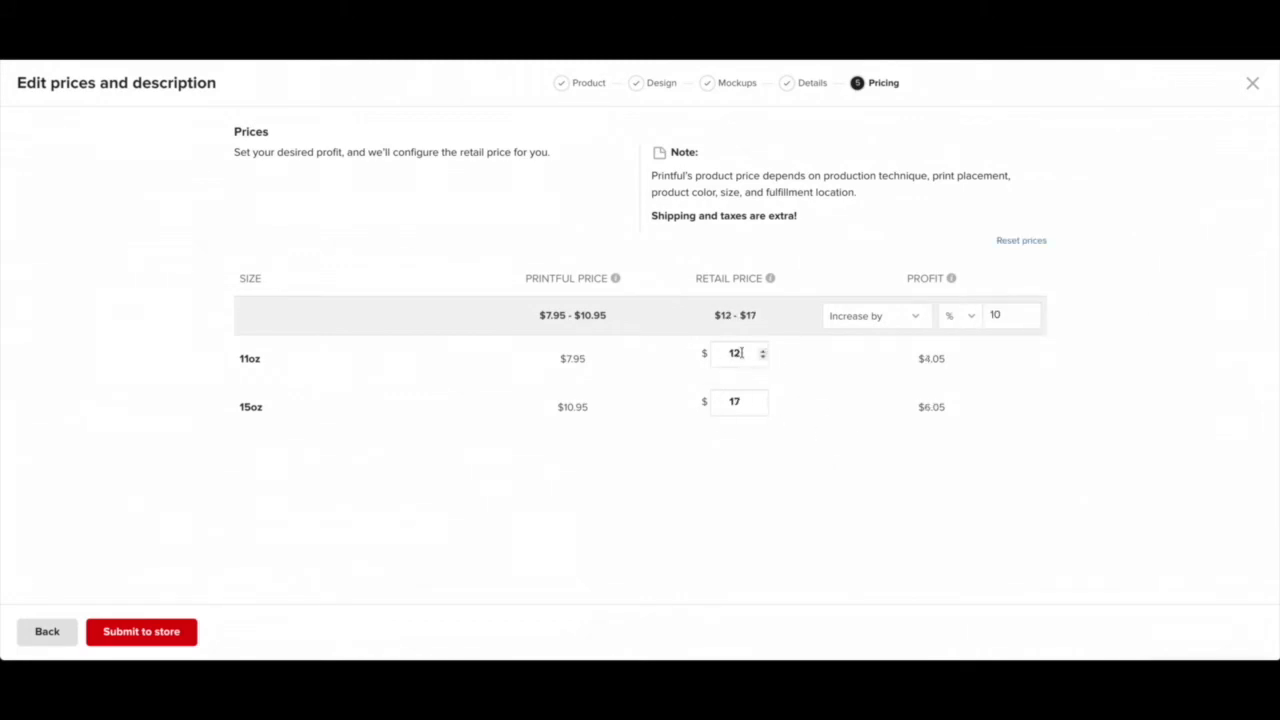
pyautogui.doubleClick(1017, 321)
pyautogui.write('20')
# - Set the retail price to $14 for the 11oz mug and $16 for the 15oz mug, and submit the product to the store
pyautogui.moveTo(749, 354); pyautogui.dragTo(704, 354)
pyautogui.write('14')
pyautogui.doubleClick(738, 403)
pyautogui.write('16')
pyautogui.click(141, 631)
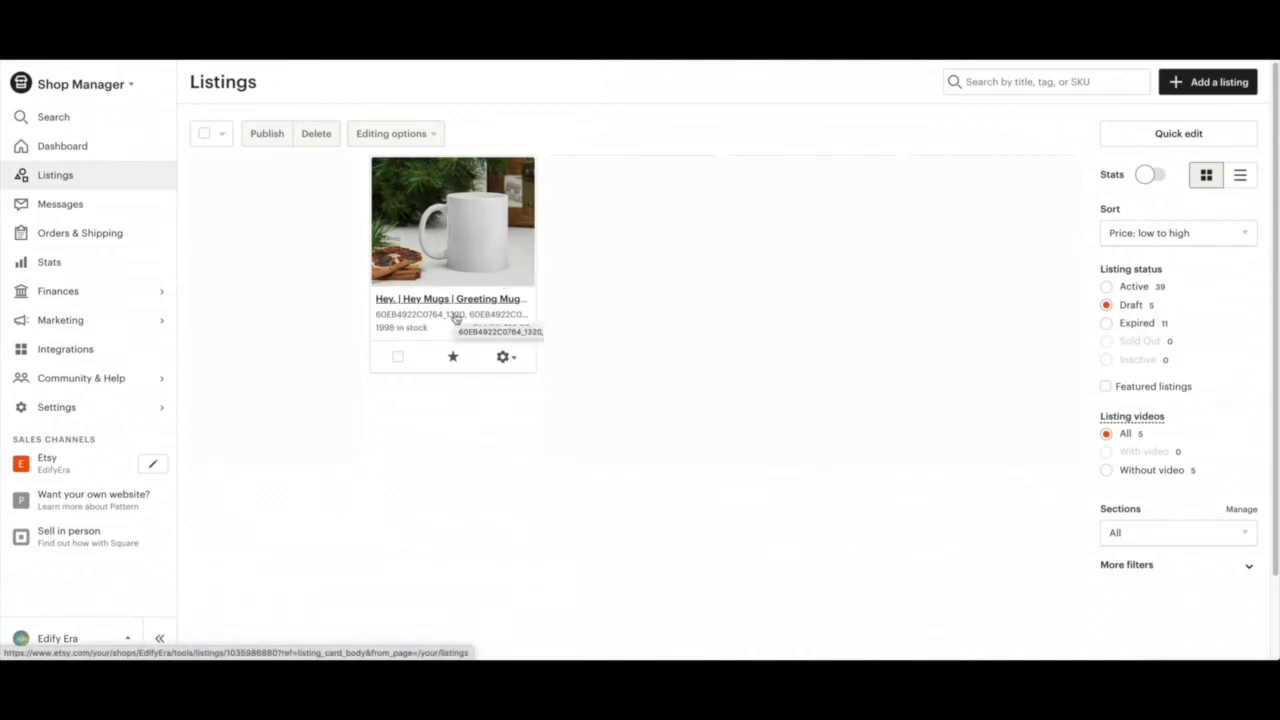
# - Switch to the Etsy Shop Manager listings and open the draft Hey Mugs listing for editing
pyautogui.click(505, 359)
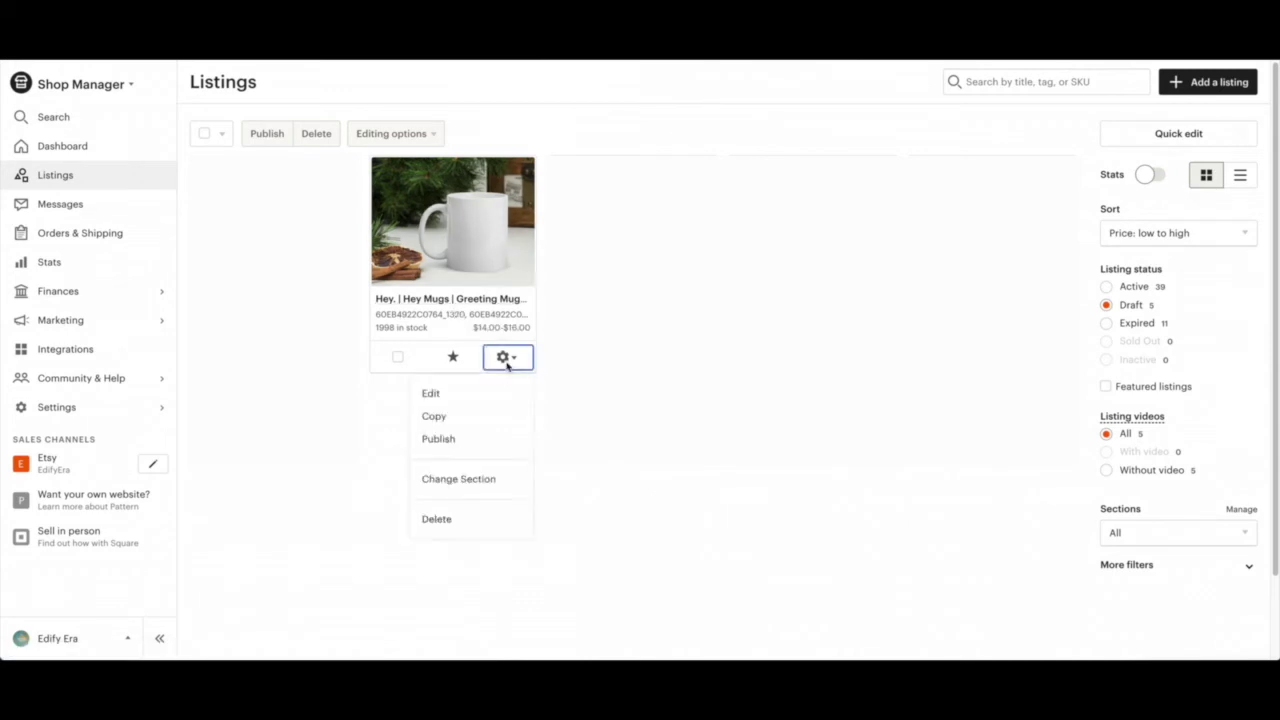
pyautogui.click(432, 394)
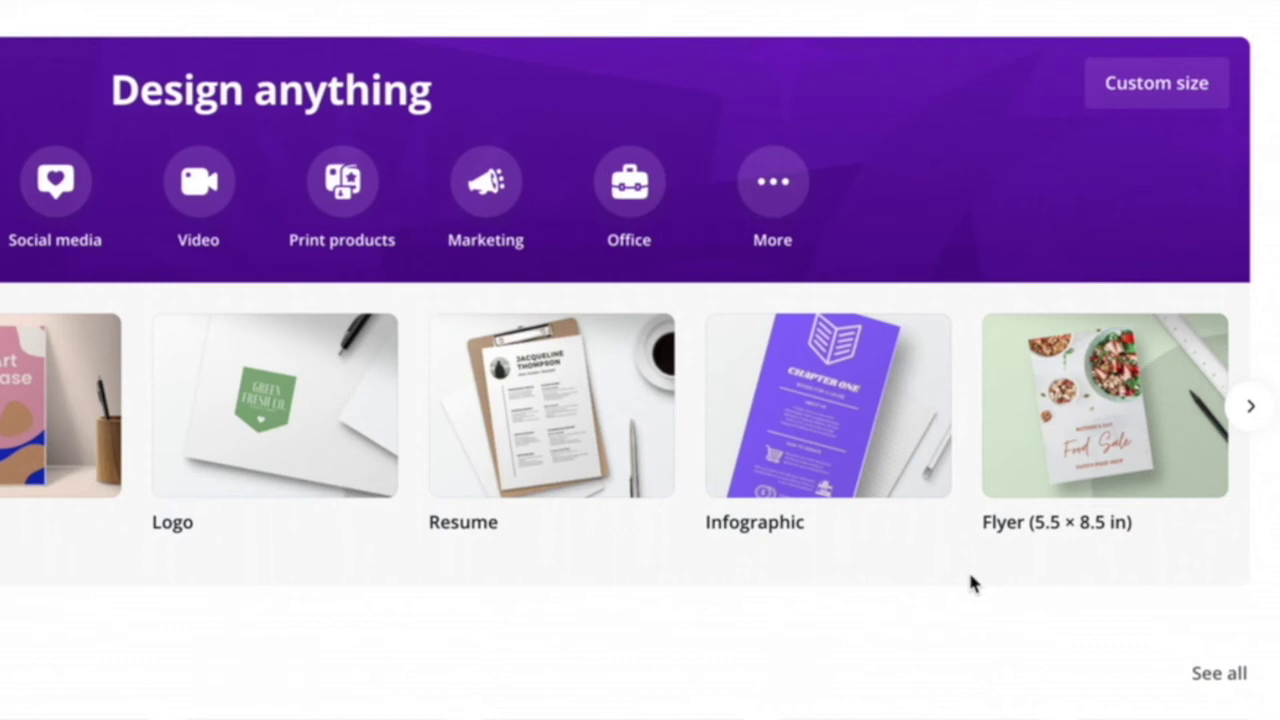
# - Switch to Canva and create a custom-size design of 800 × 1000 px
pyautogui.click(1180, 108)
pyautogui.write('800')
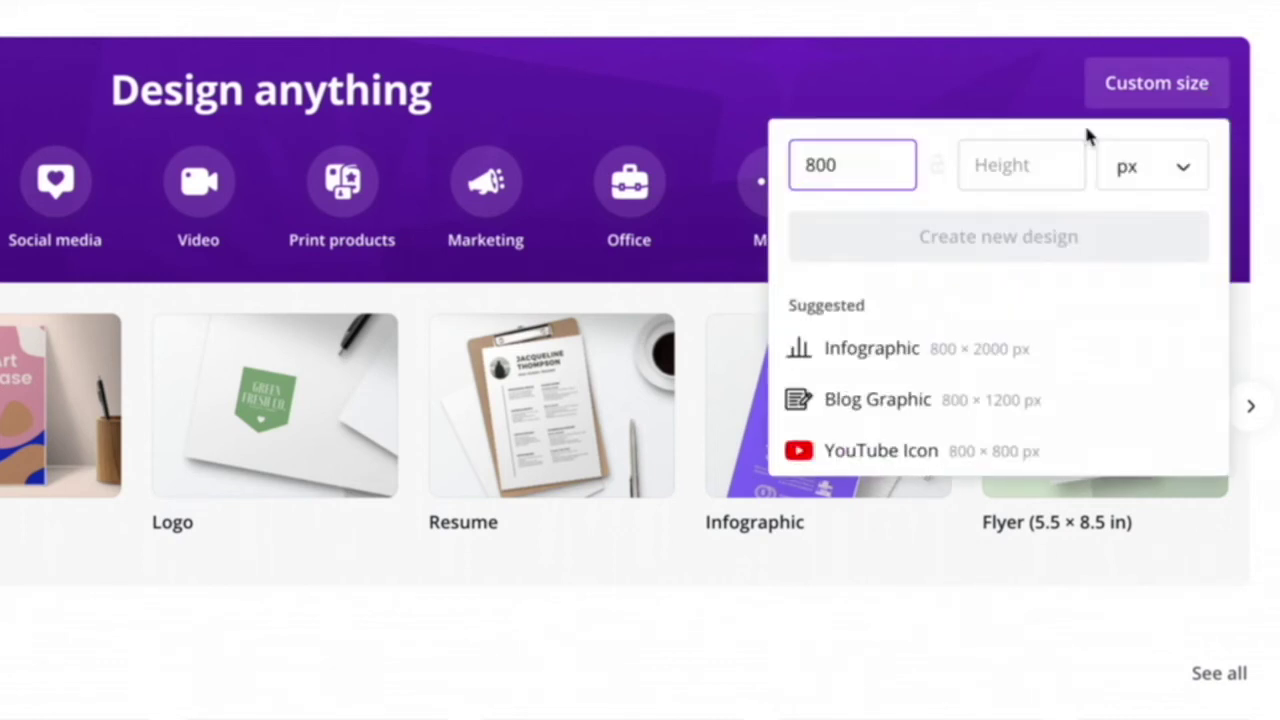
pyautogui.press('Tab')
pyautogui.write('1000')
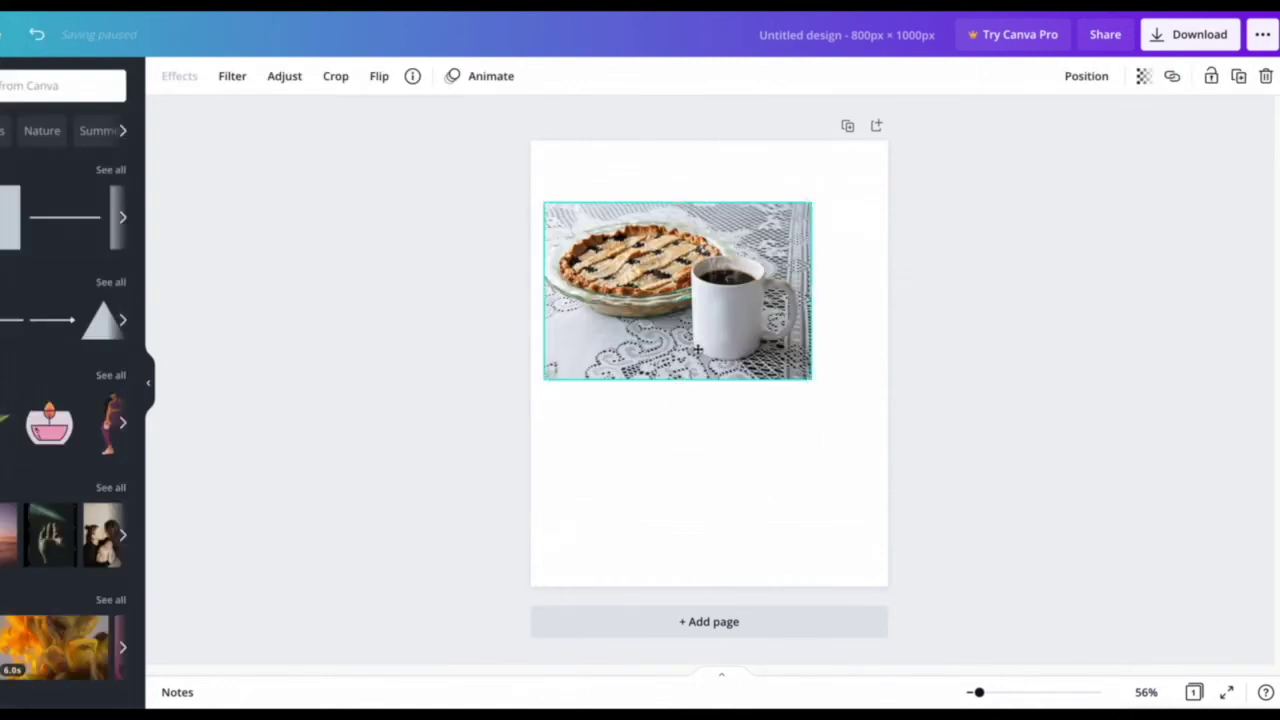
# - Enlarge and reposition the pie and coffee mug photo until it covers the whole page
pyautogui.moveTo(813, 382); pyautogui.dragTo(1150, 603)
pyautogui.moveTo(1032, 505); pyautogui.dragTo(864, 411)
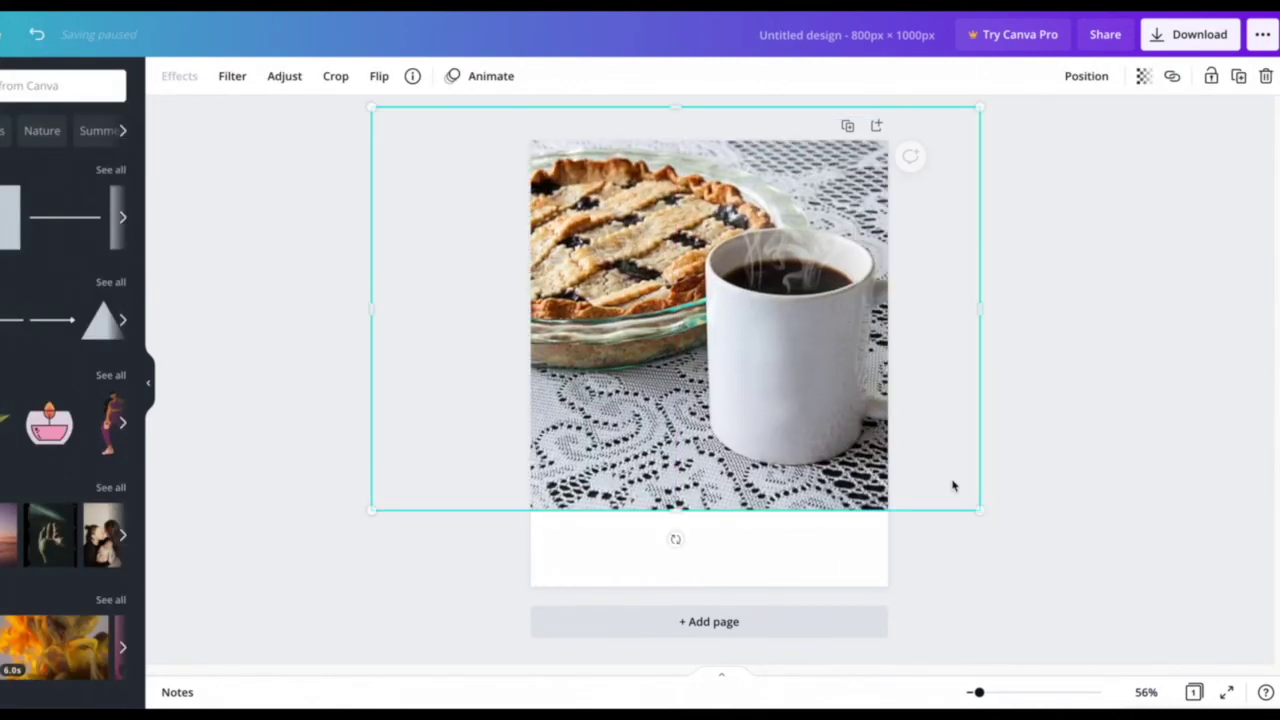
pyautogui.moveTo(984, 513); pyautogui.dragTo(1064, 593)
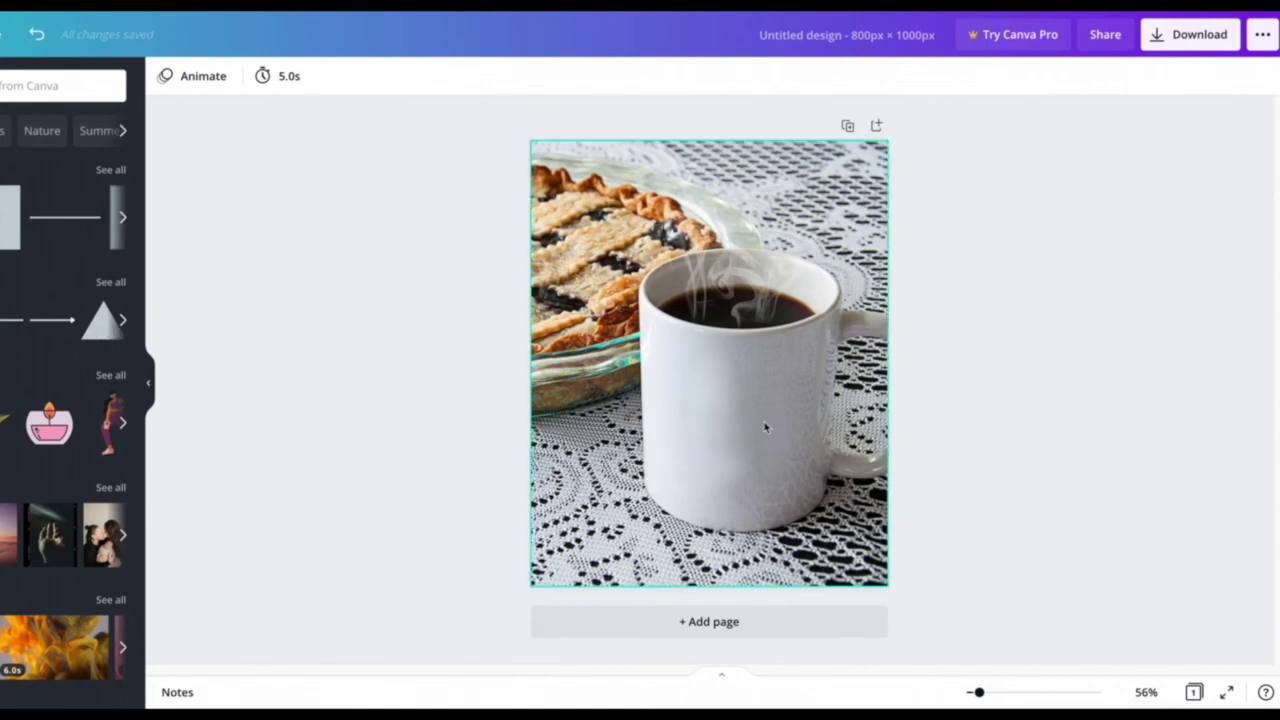
# - Paste the copied design onto the page and position it on the front of the white mug
pyautogui.hotkey('ctrl', 'v')
pyautogui.moveTo(638, 387); pyautogui.dragTo(741, 407)
pyautogui.click(1027, 362)
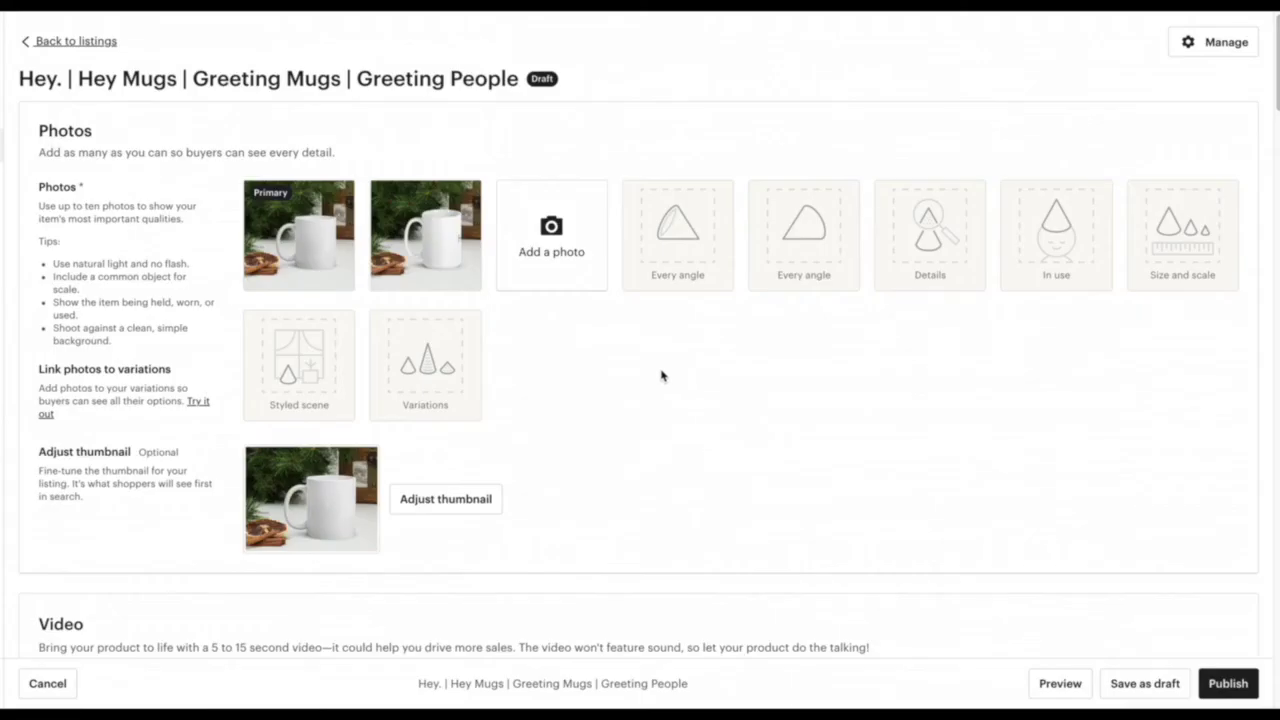
# - Delete the two default mug photos from the draft listing
pyautogui.moveTo(274, 240)
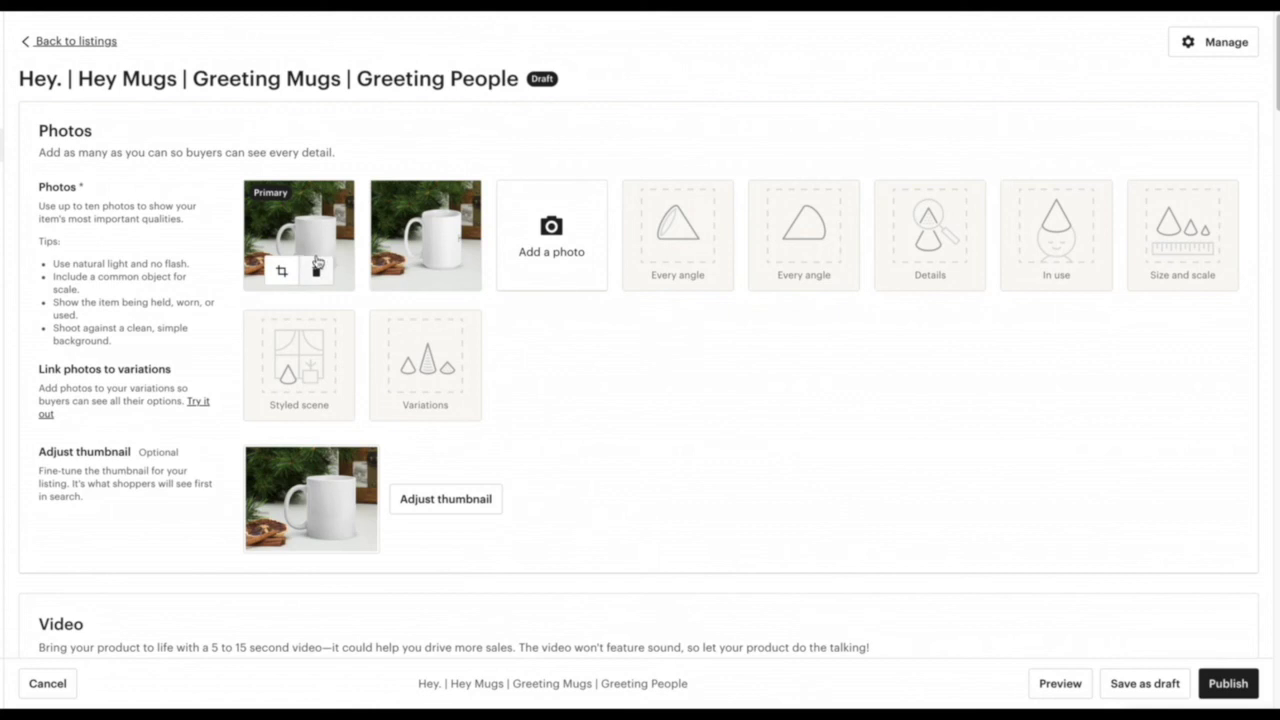
pyautogui.click(320, 276)
pyautogui.click(320, 276)
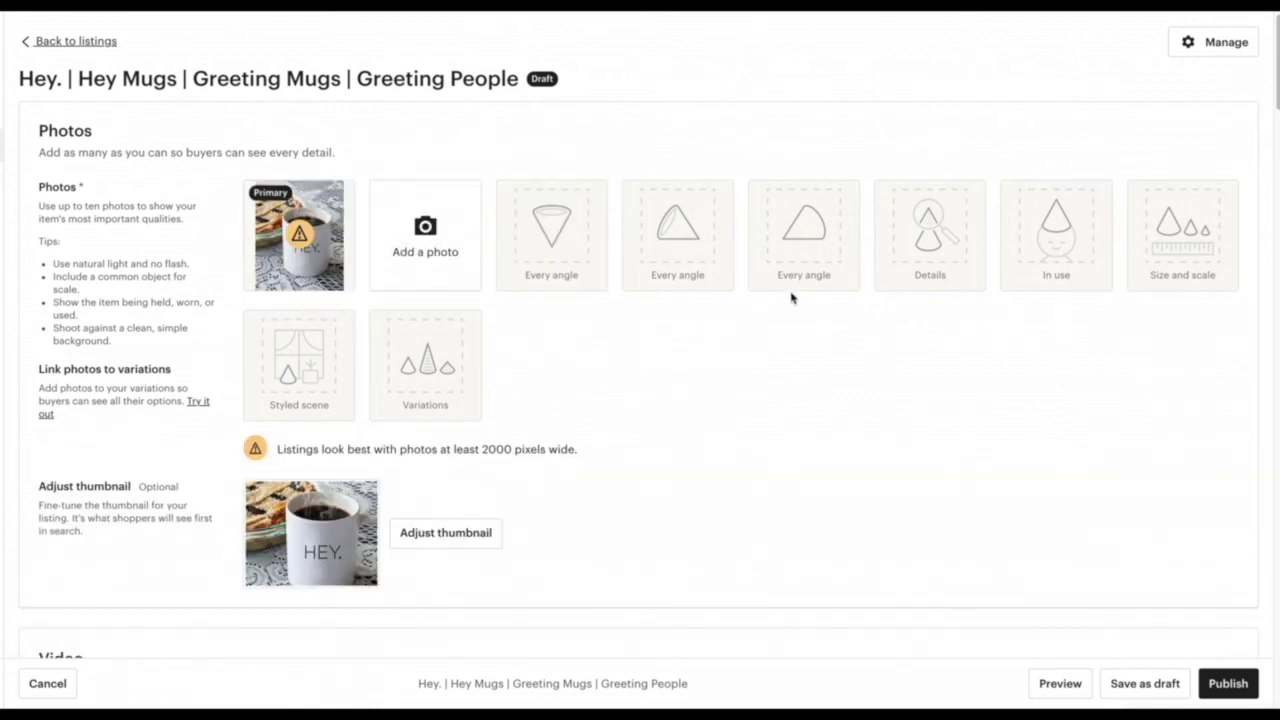
# - Review the listing's photo, video and title sections and the available choices for who made the item
pyautogui.scroll(-2, 786, 317)
pyautogui.scroll(-5, 800, 300)
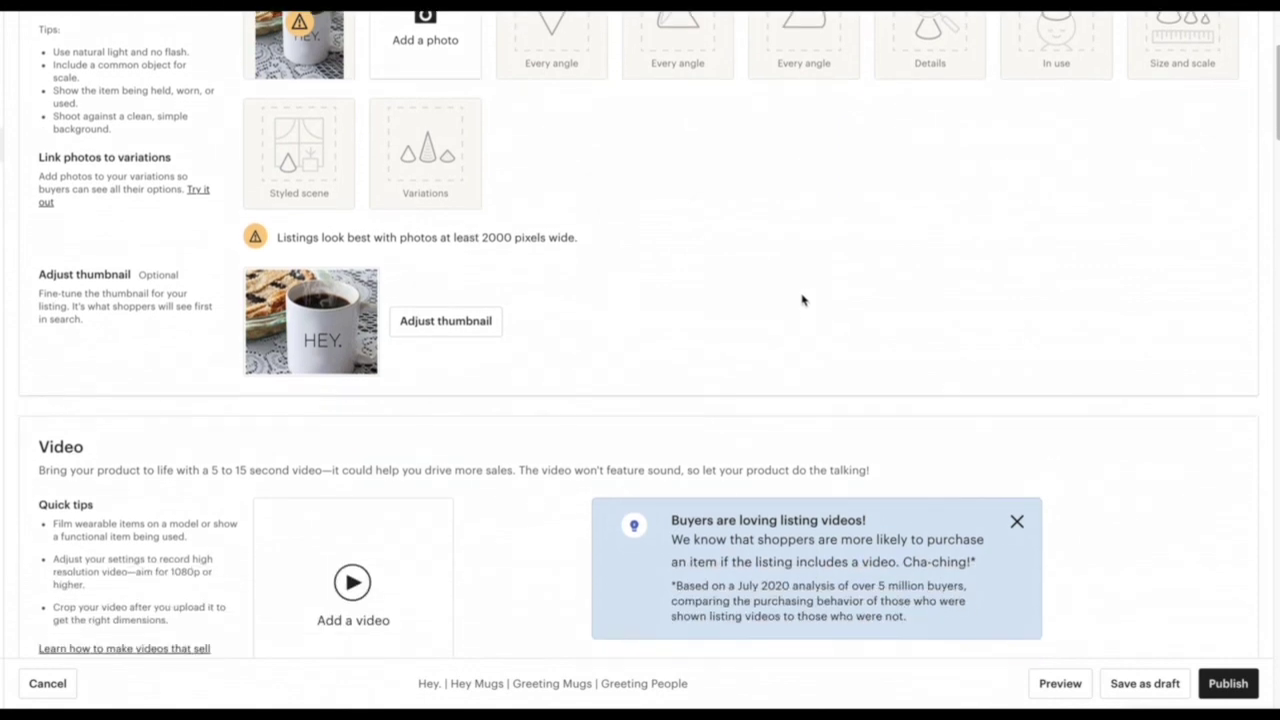
pyautogui.scroll(-1, 309, 186)
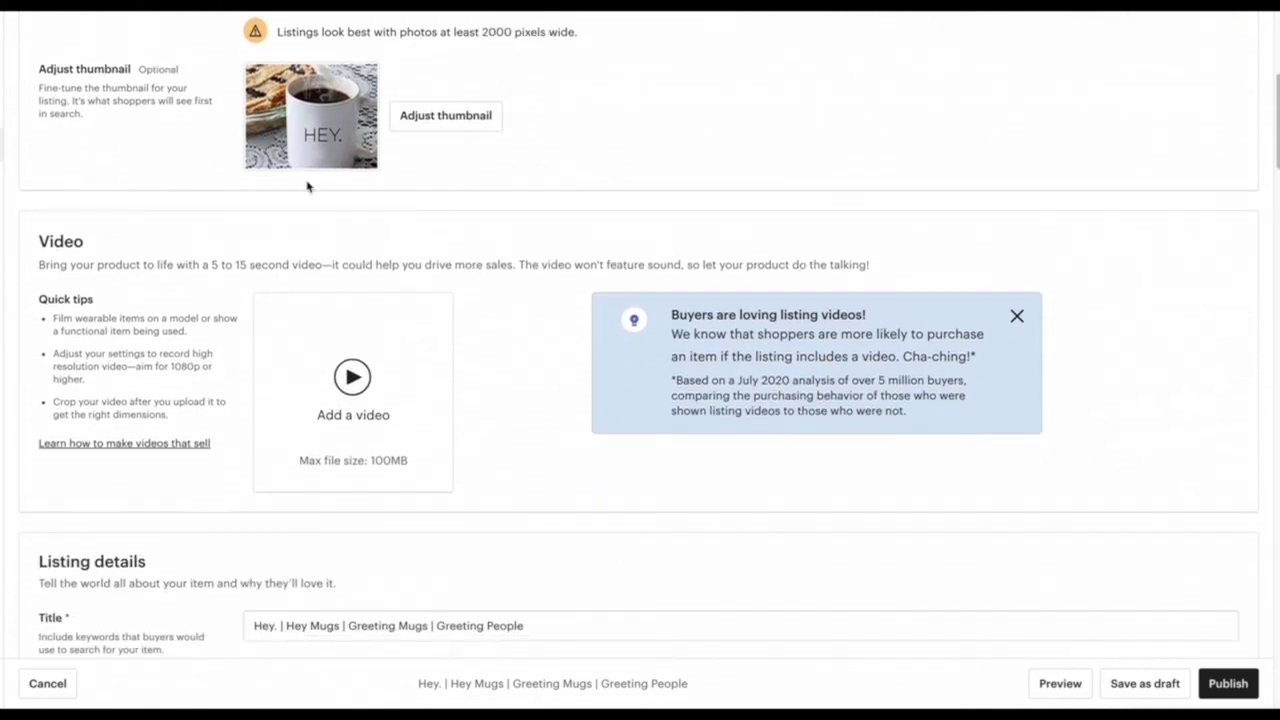
pyautogui.scroll(1, 480, 229)
pyautogui.scroll(5, 232, 181)
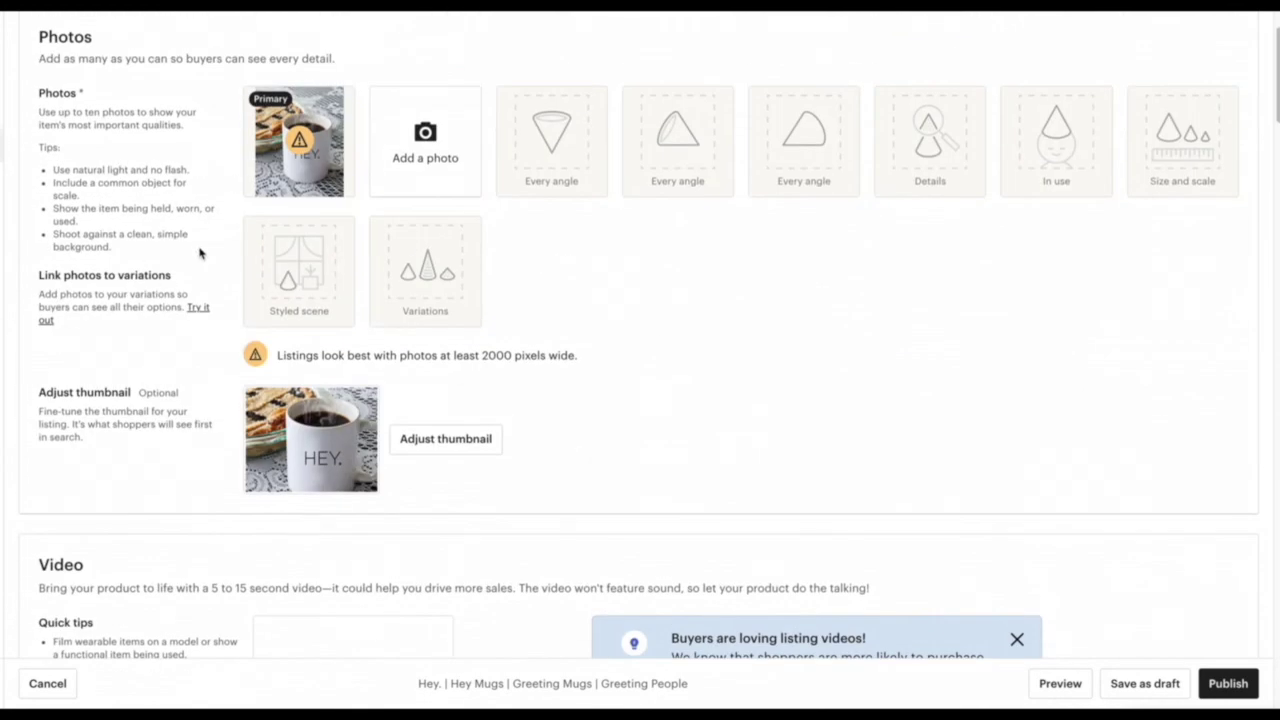
pyautogui.scroll(-9, 200, 251)
pyautogui.scroll(-3, 600, 220)
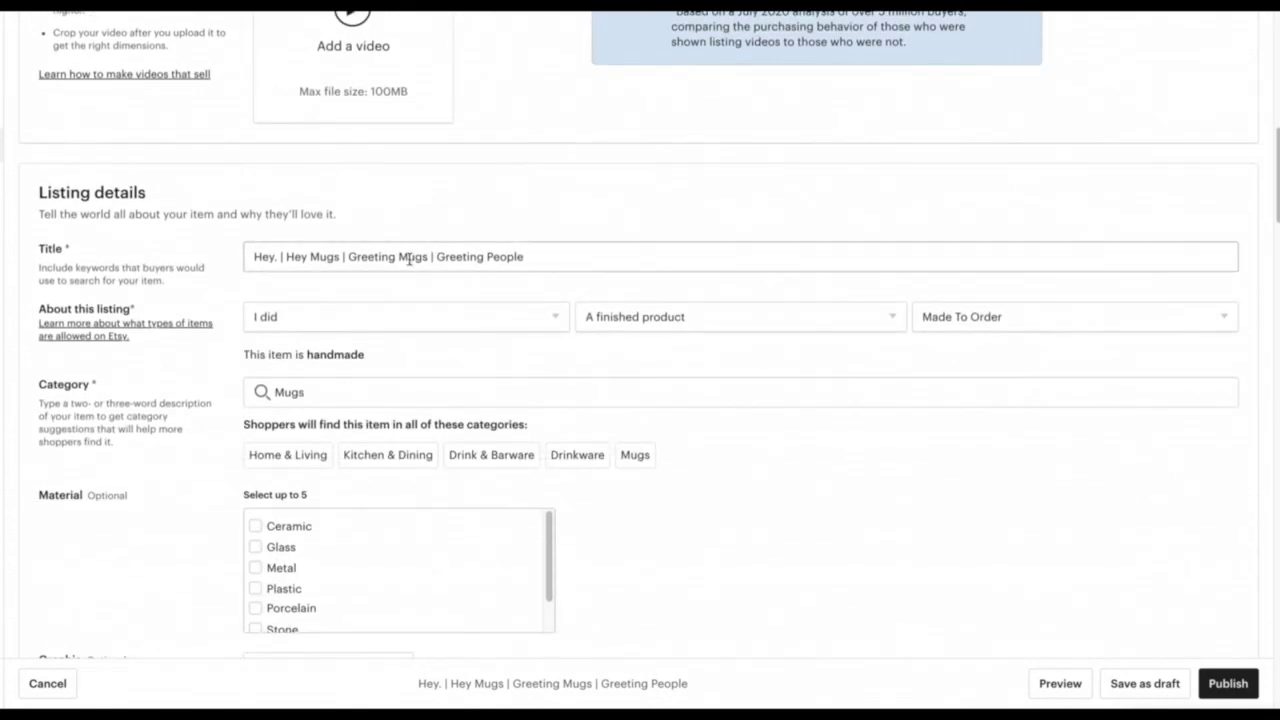
pyautogui.scroll(-3, 409, 258)
pyautogui.click(383, 152)
pyautogui.click(383, 152)
pyautogui.click(383, 152)
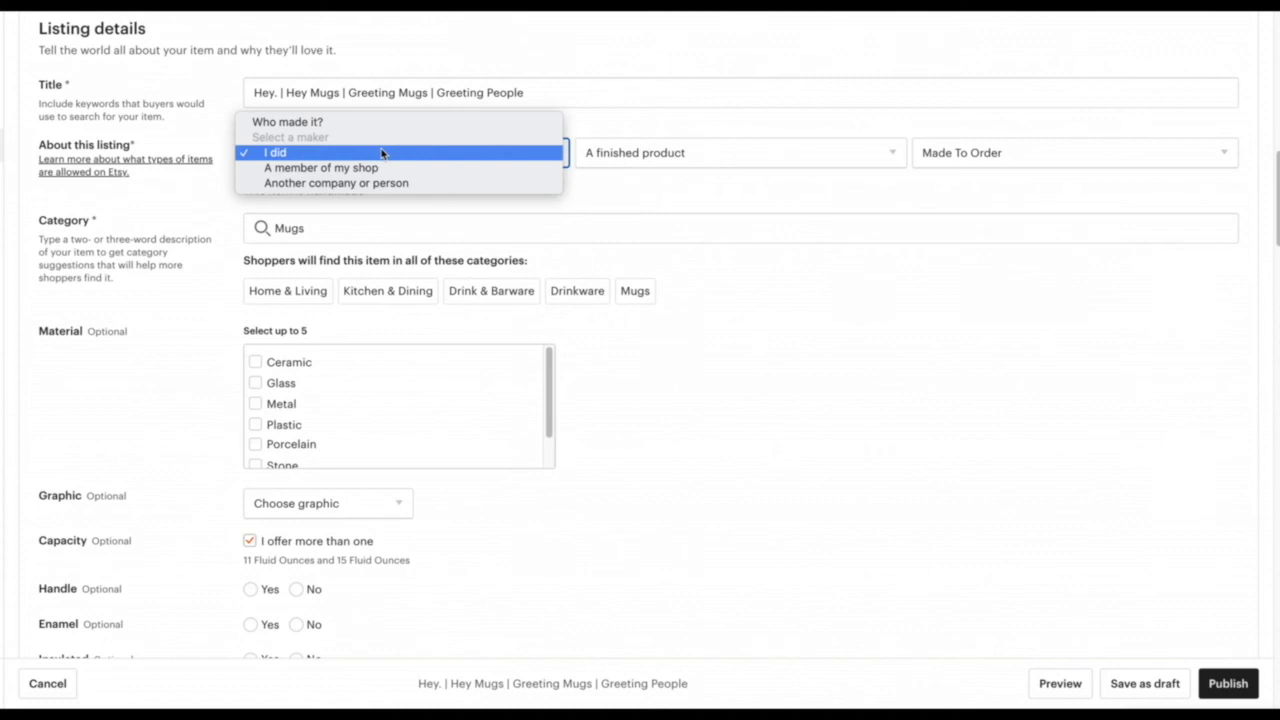
pyautogui.click(845, 144)
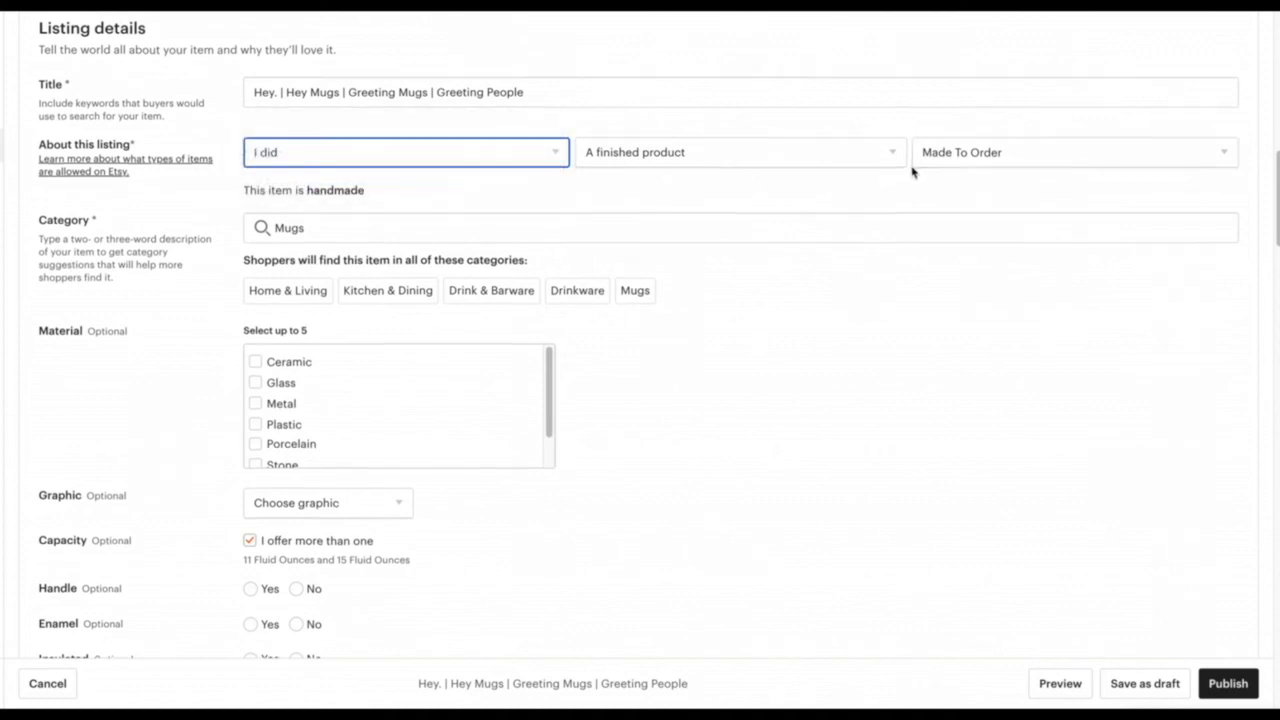
# - Set the listing's renewal option to Automatic
pyautogui.scroll(-2, 369, 117)
pyautogui.scroll(-2, 806, 208)
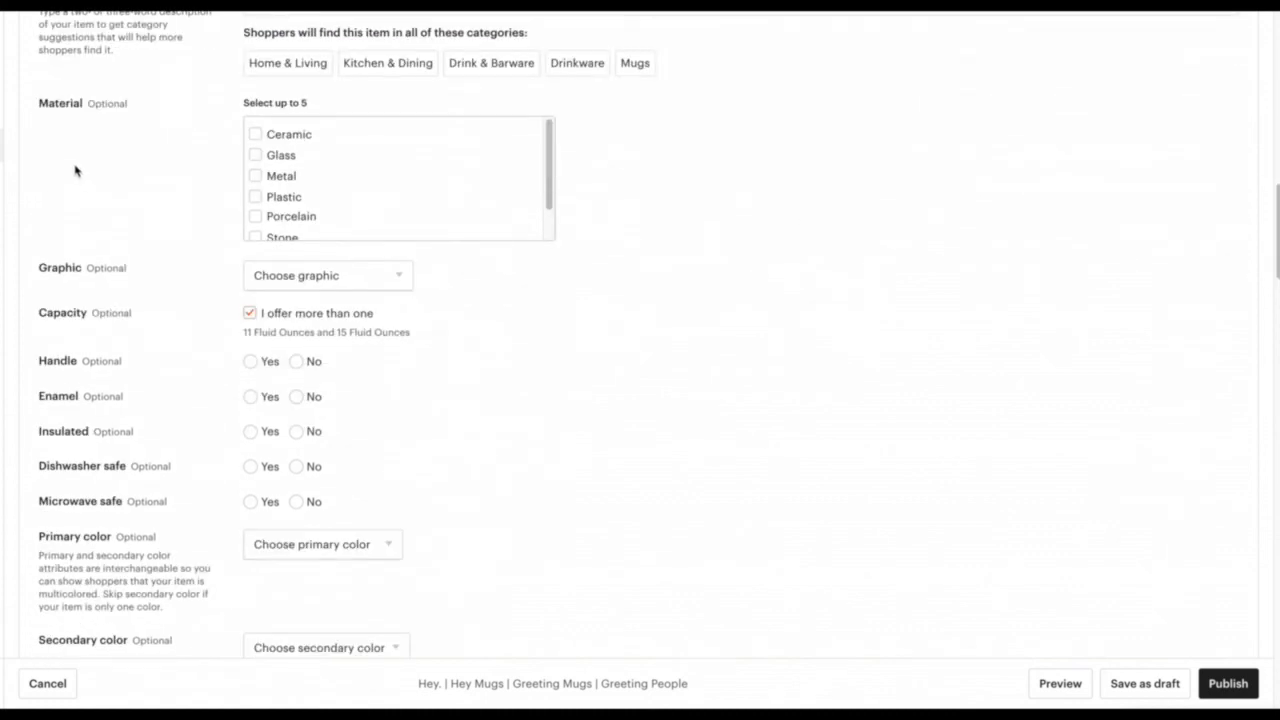
pyautogui.scroll(-3, 346, 194)
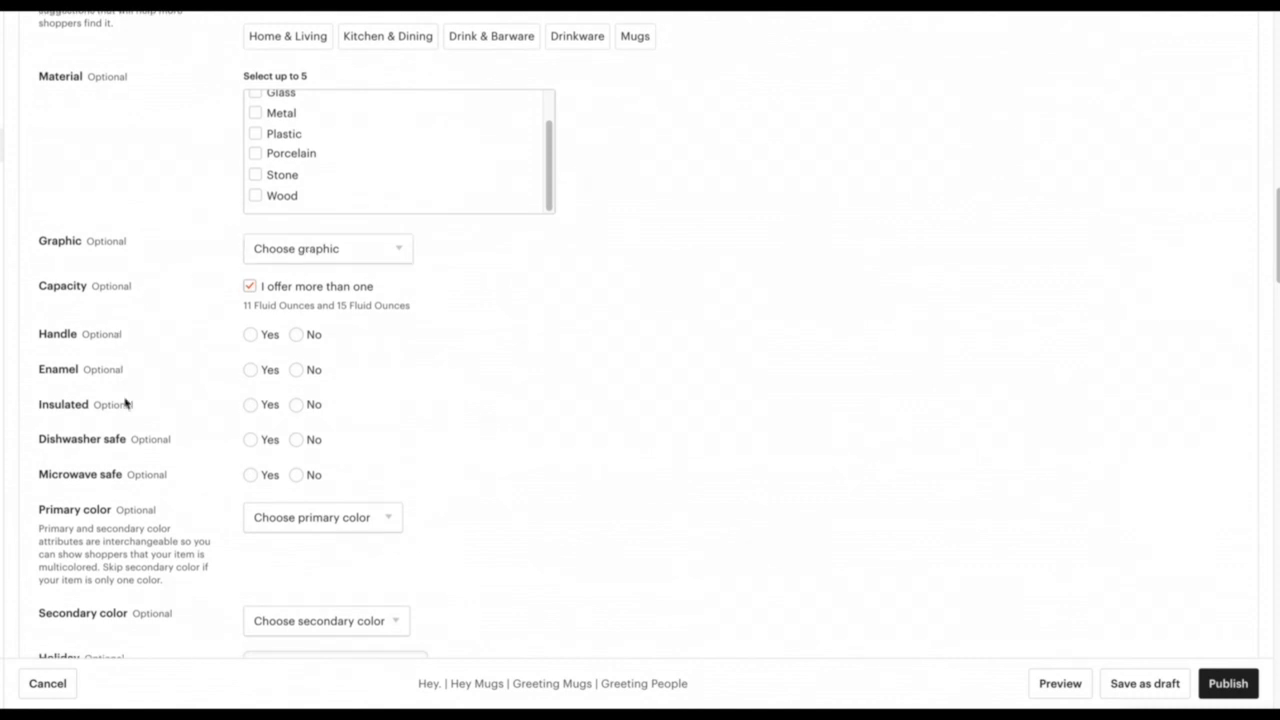
pyautogui.scroll(-1, 158, 479)
pyautogui.scroll(-8, 158, 479)
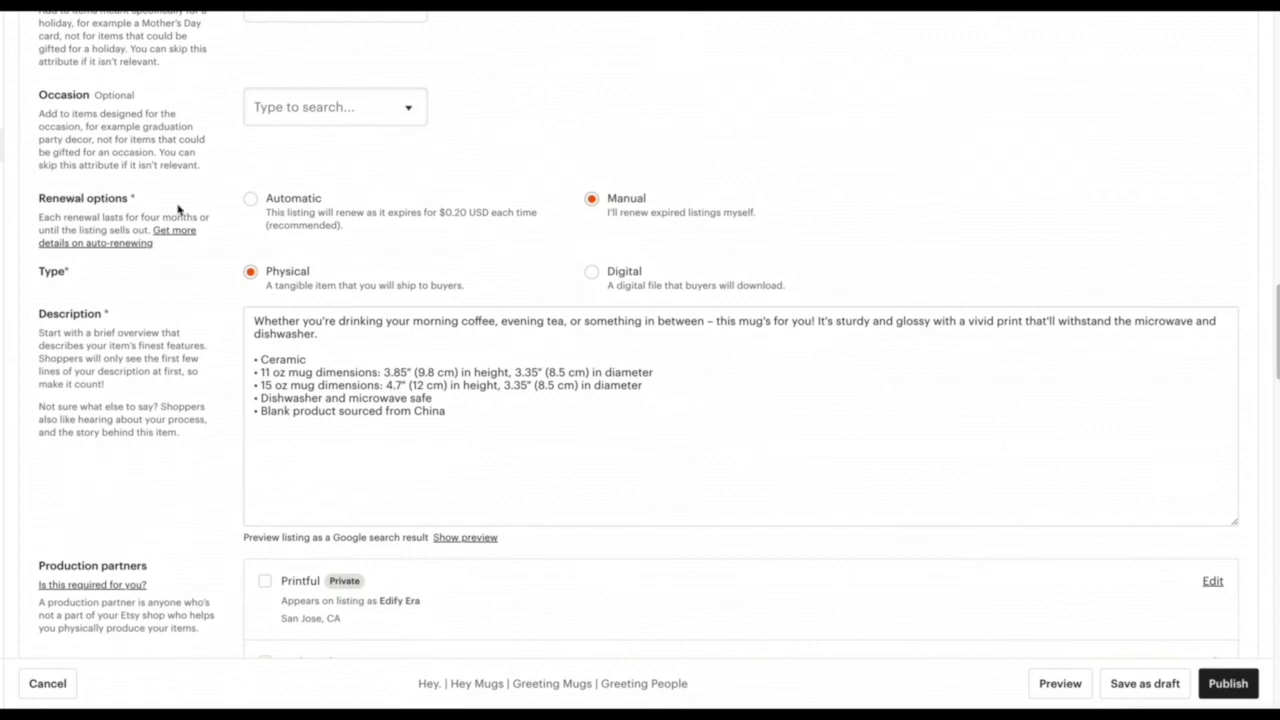
pyautogui.click(251, 199)
# - Add search tags to the listing in the Tags field
pyautogui.scroll(-3, 237, 239)
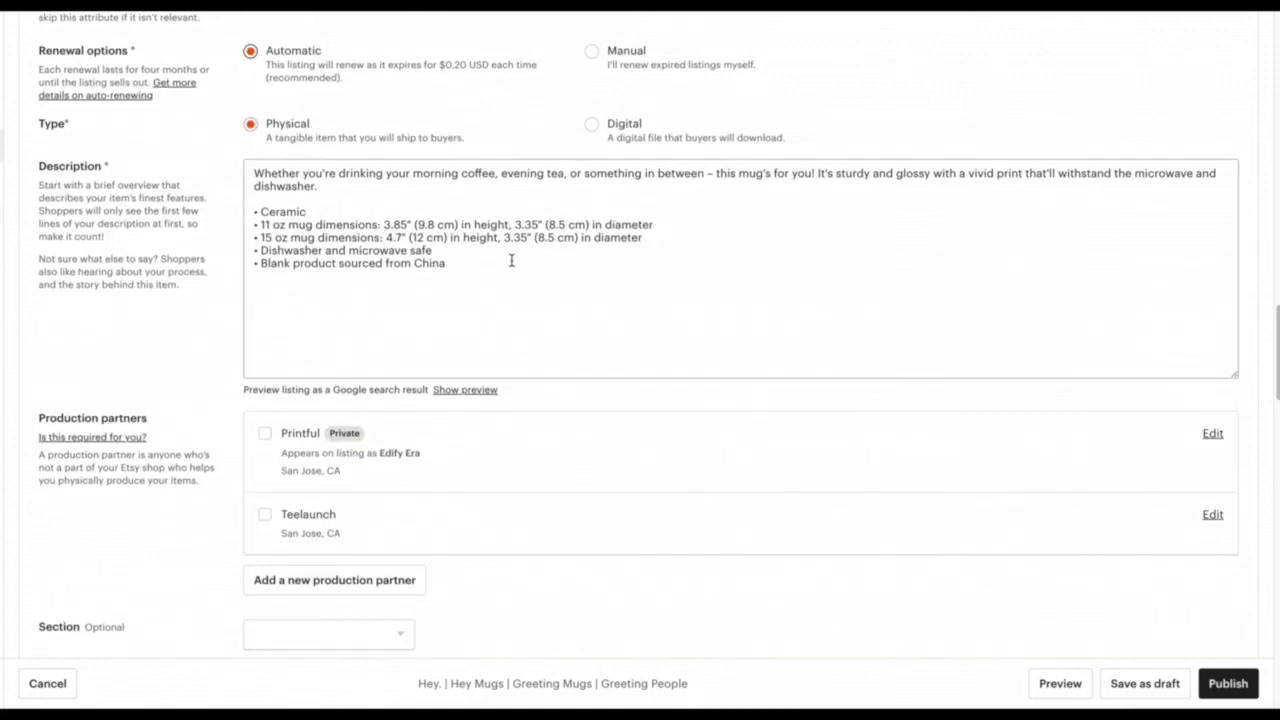
pyautogui.scroll(-4, 511, 261)
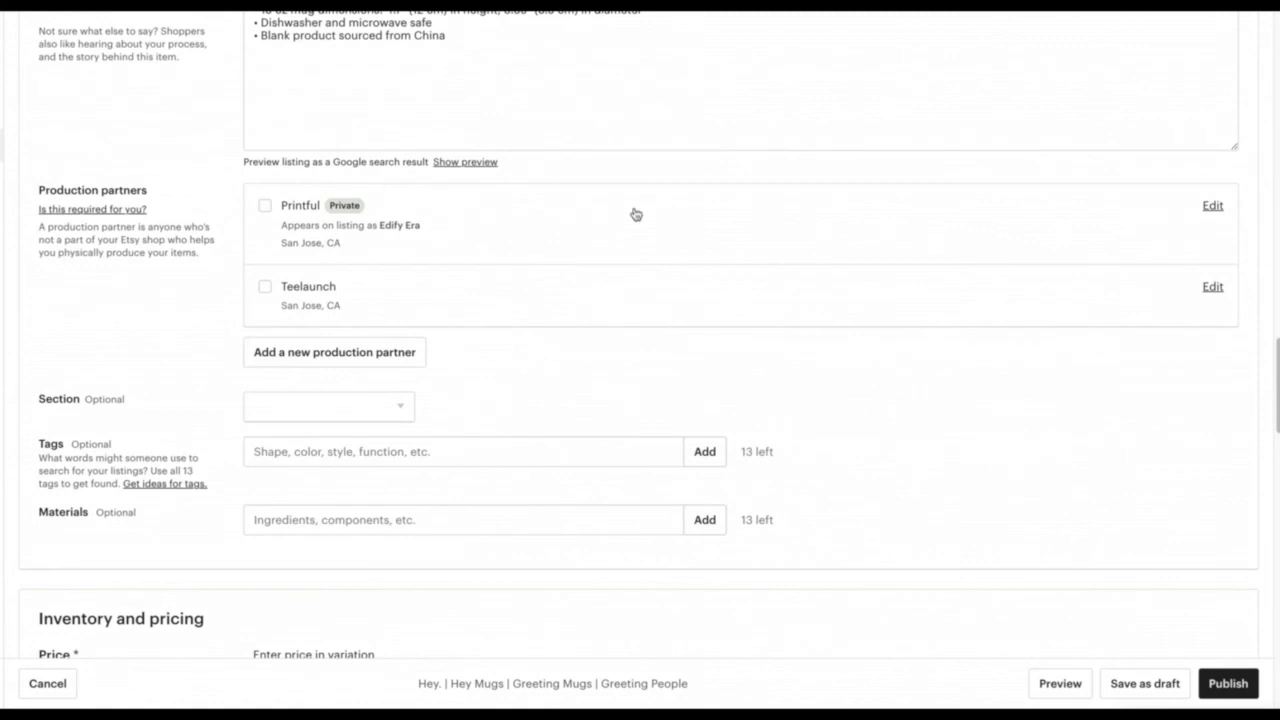
pyautogui.scroll(-5, 264, 214)
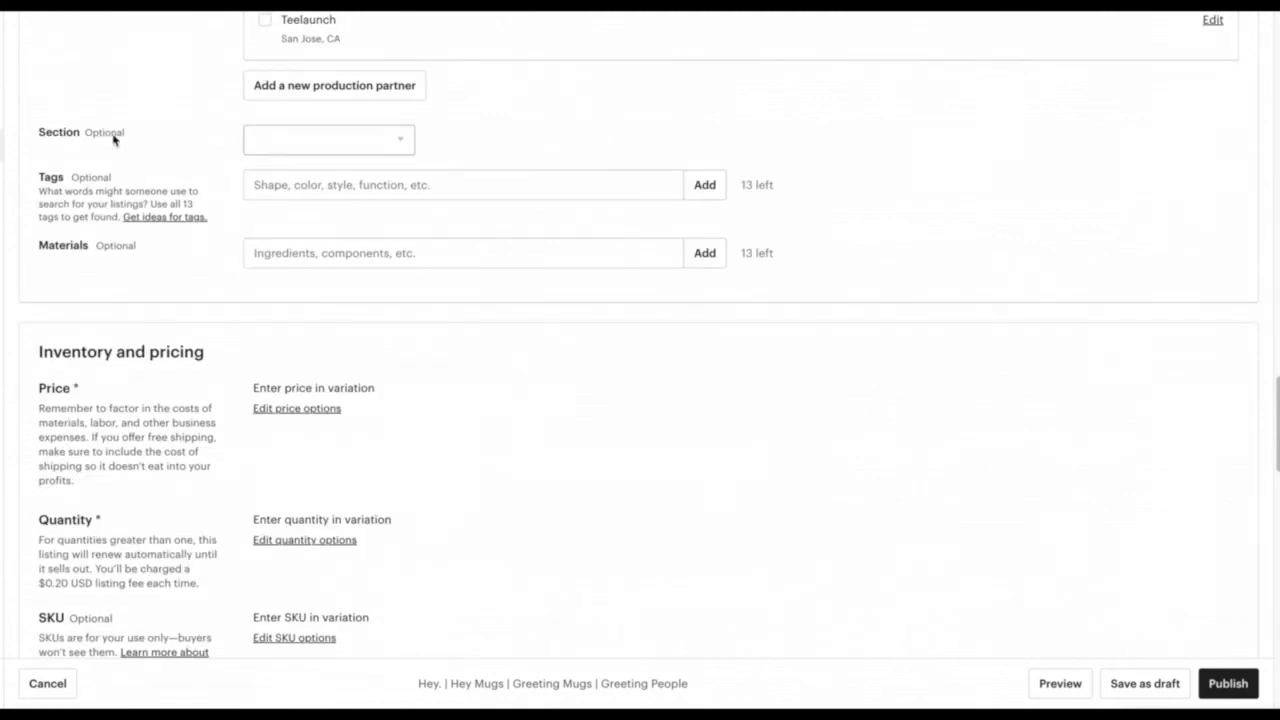
pyautogui.click(331, 190)
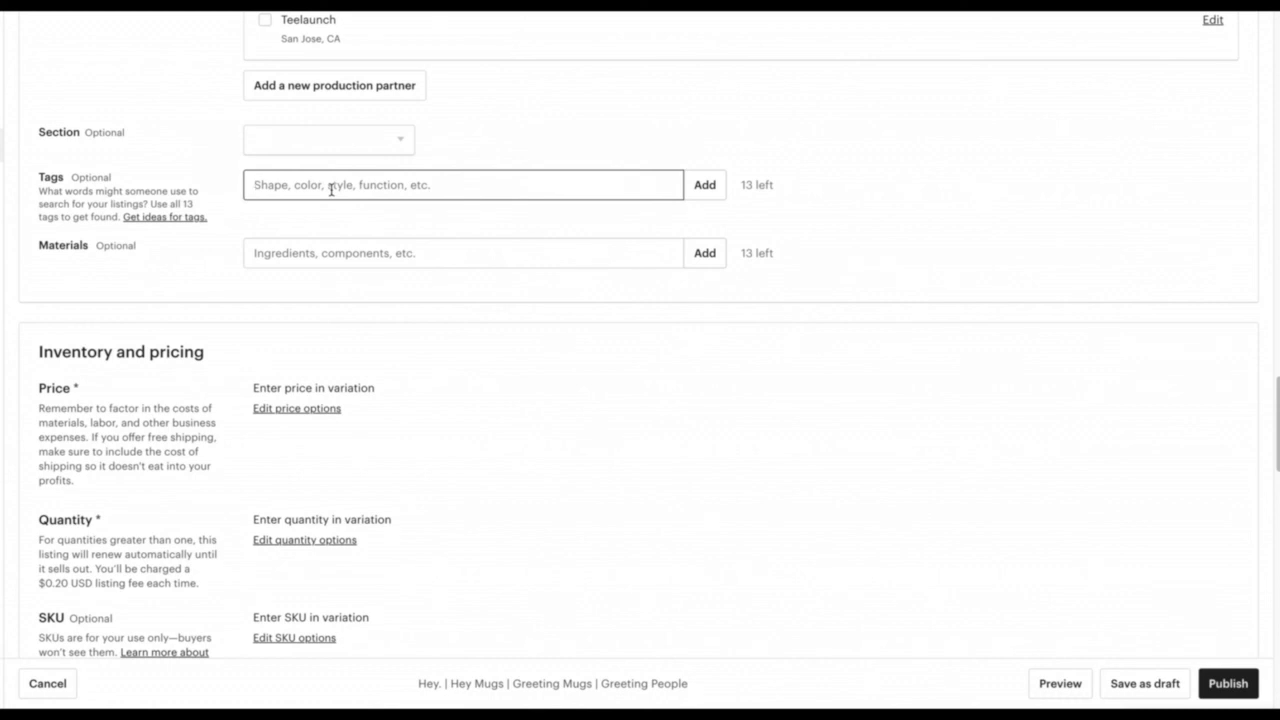
# - Choose Printful: Free Shipping (#PF-FRGFREE) as the listing's shipping option
pyautogui.scroll(-4, 674, 160)
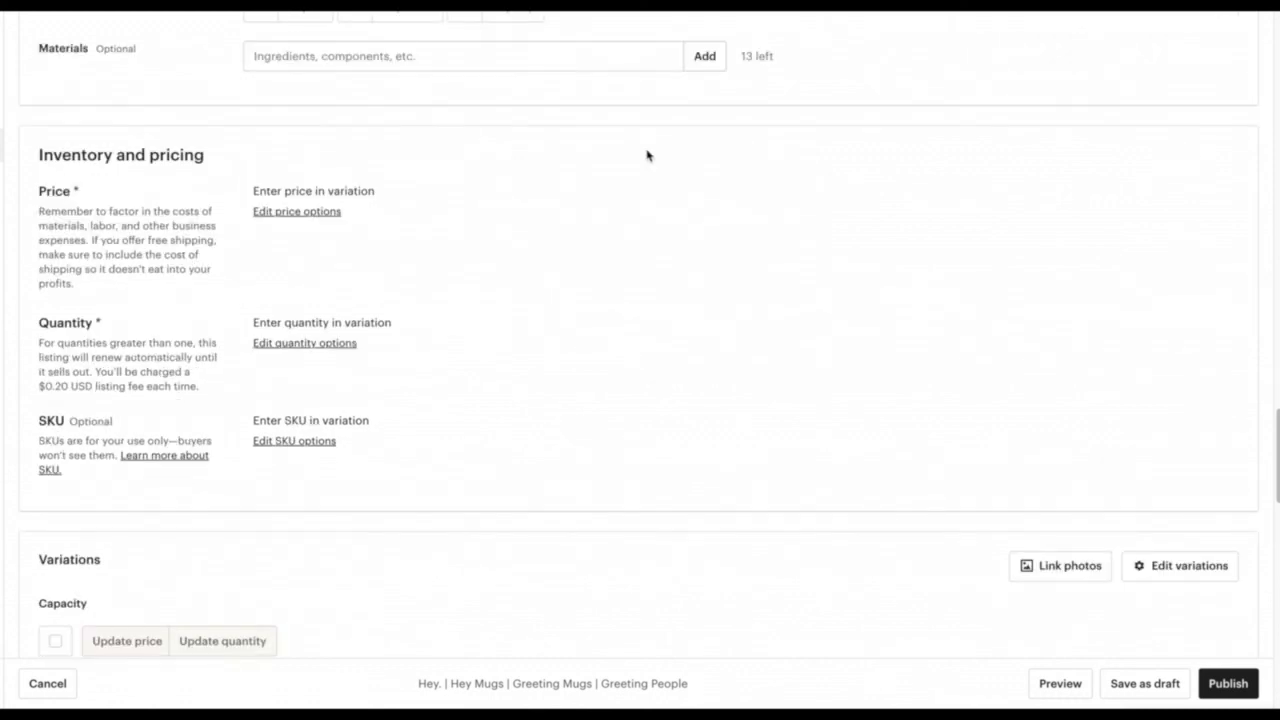
pyautogui.scroll(-2, 340, 125)
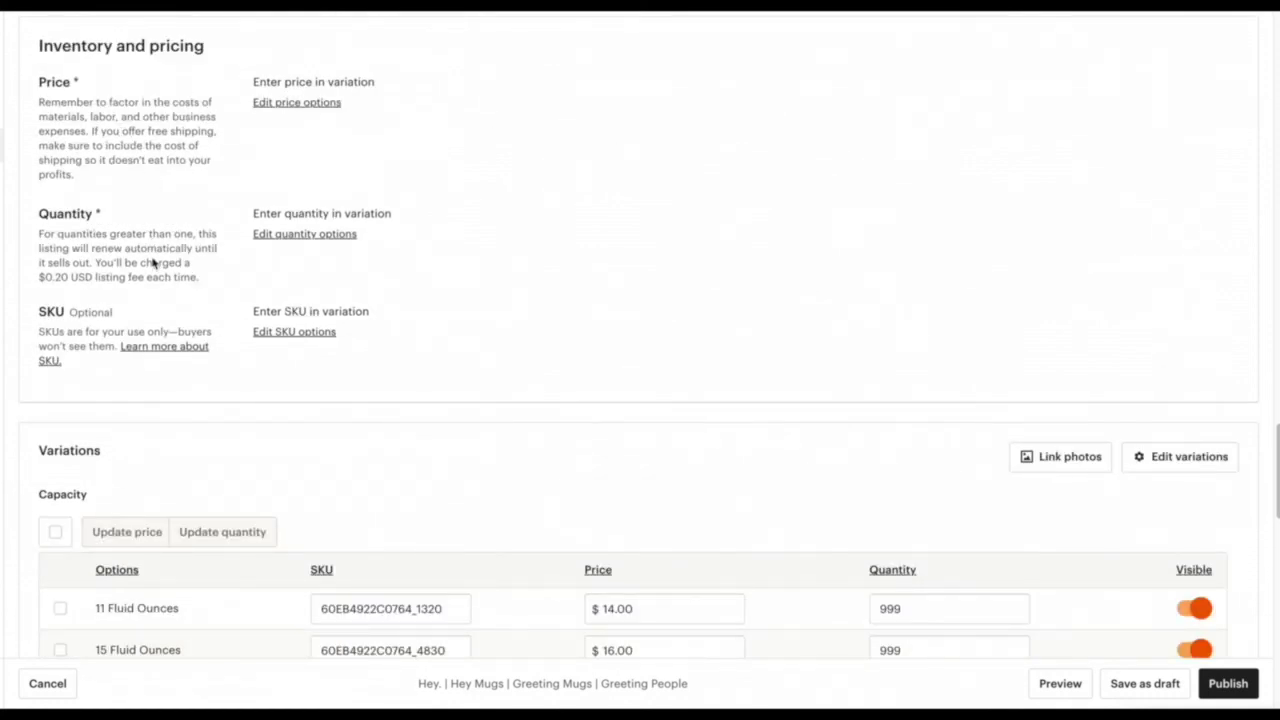
pyautogui.scroll(-5, 217, 217)
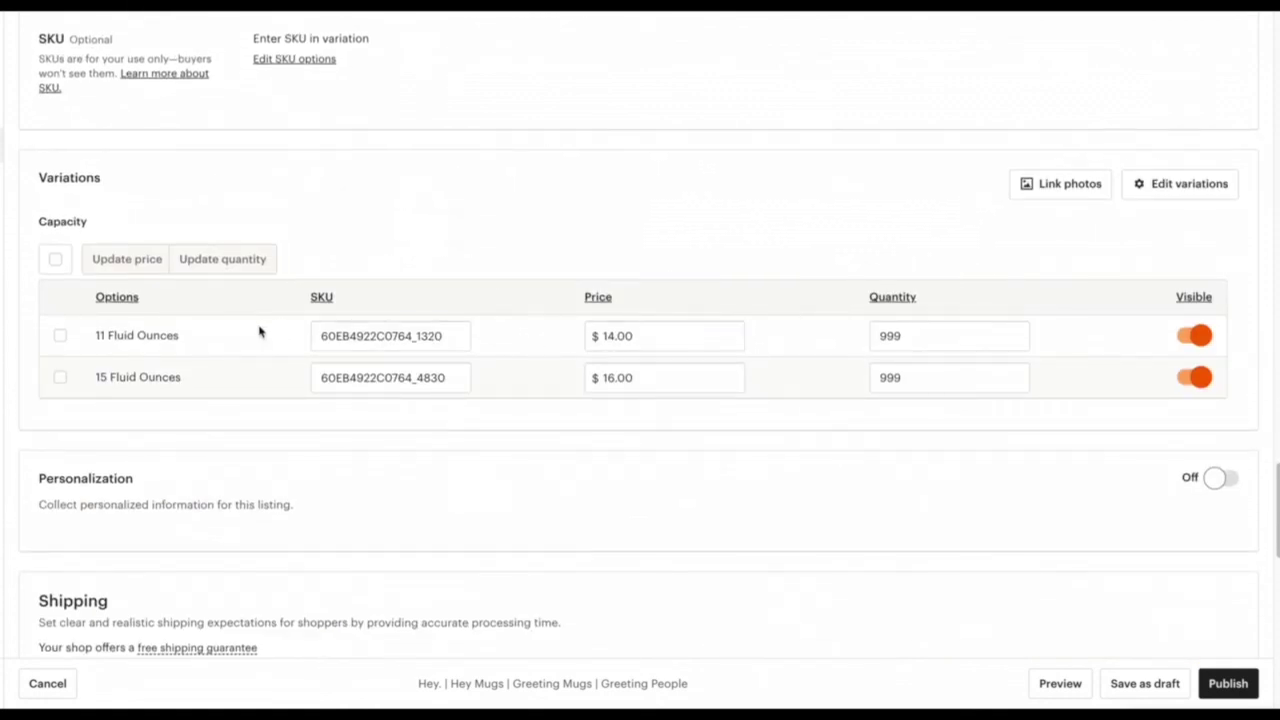
pyautogui.scroll(-8, 514, 343)
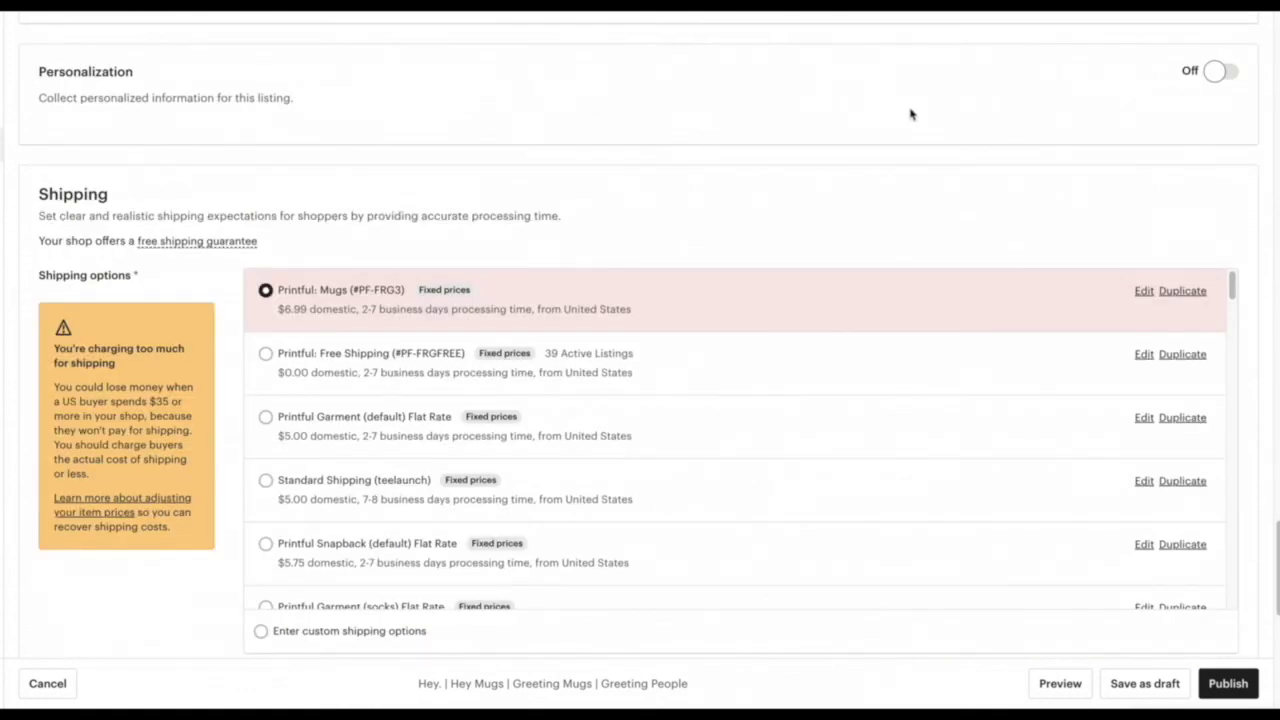
pyautogui.scroll(-2, 837, 125)
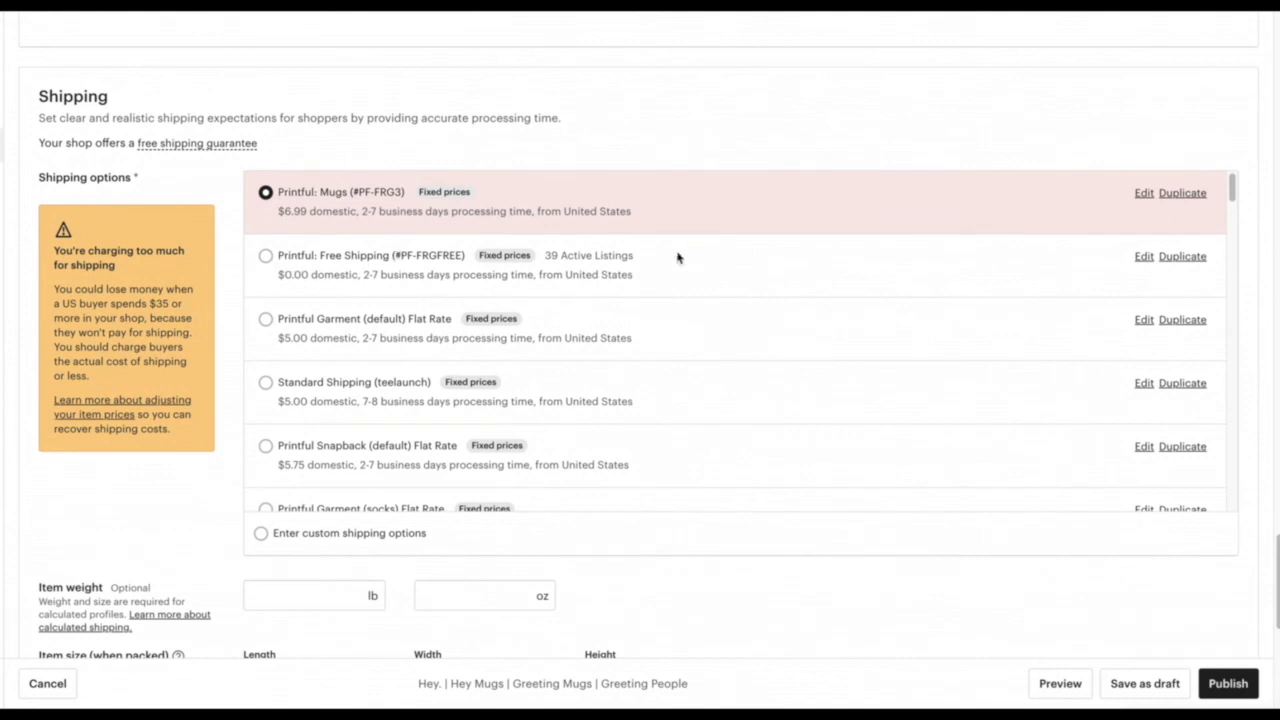
pyautogui.click(287, 270)
# - Review the item weight and size fields, the shipping price preview and the marketing setting
pyautogui.scroll(-2, 606, 140)
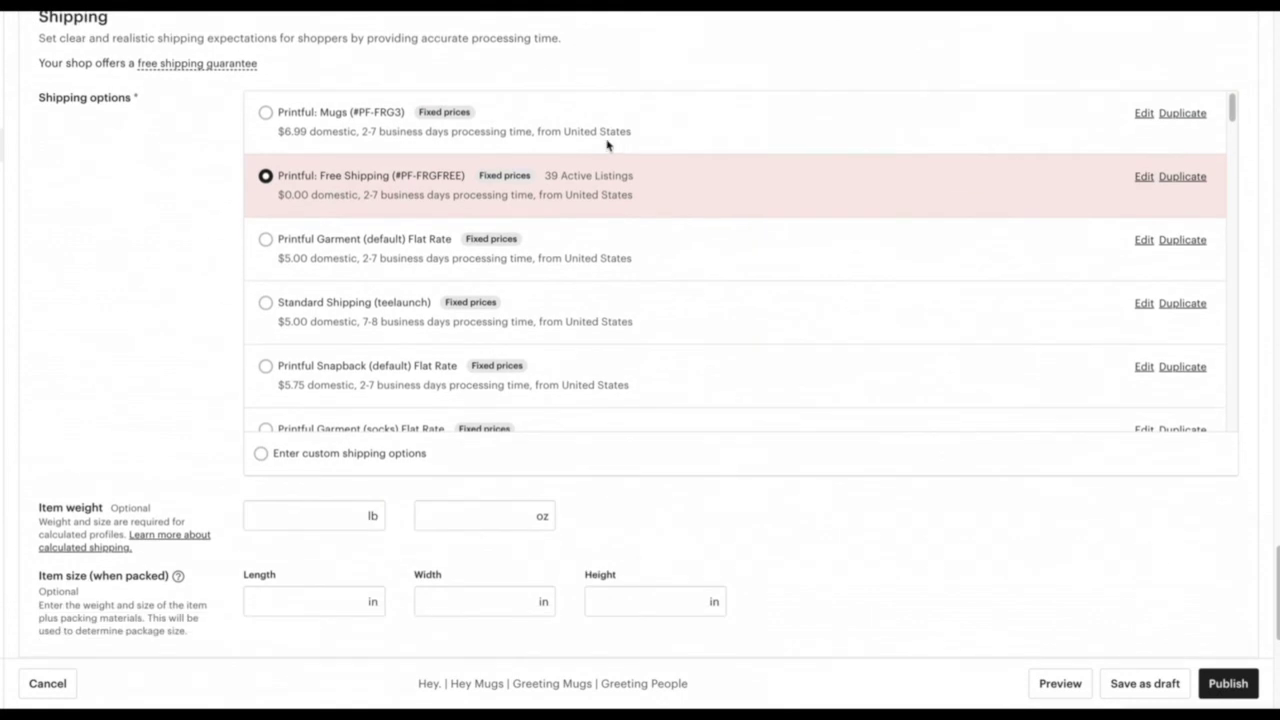
pyautogui.scroll(-2, 630, 148)
pyautogui.scroll(-6, 245, 285)
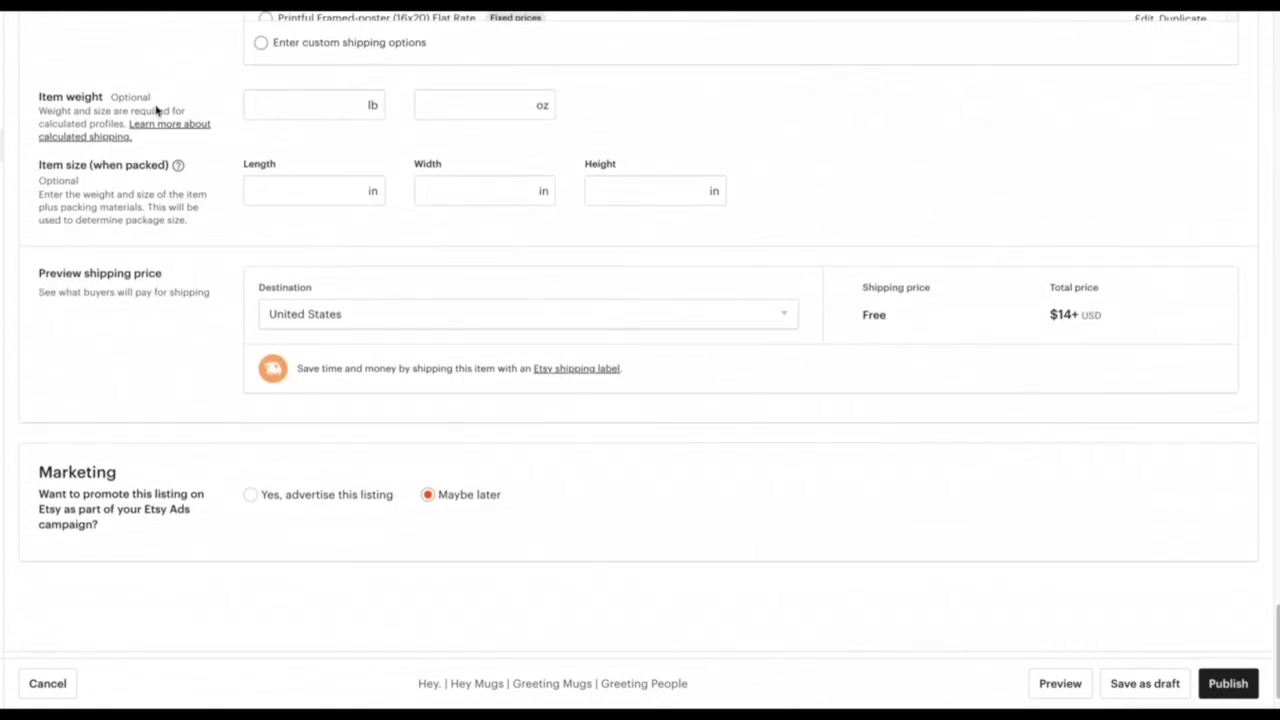
pyautogui.scroll(-1, 68, 246)
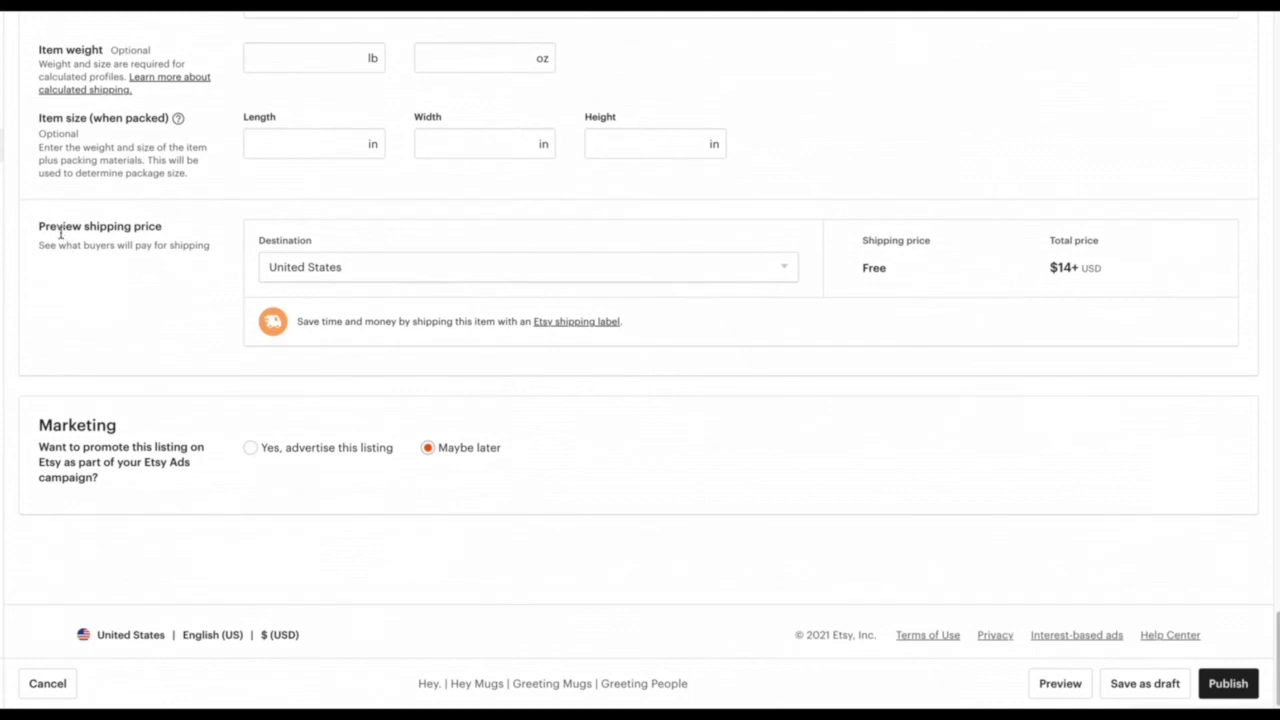